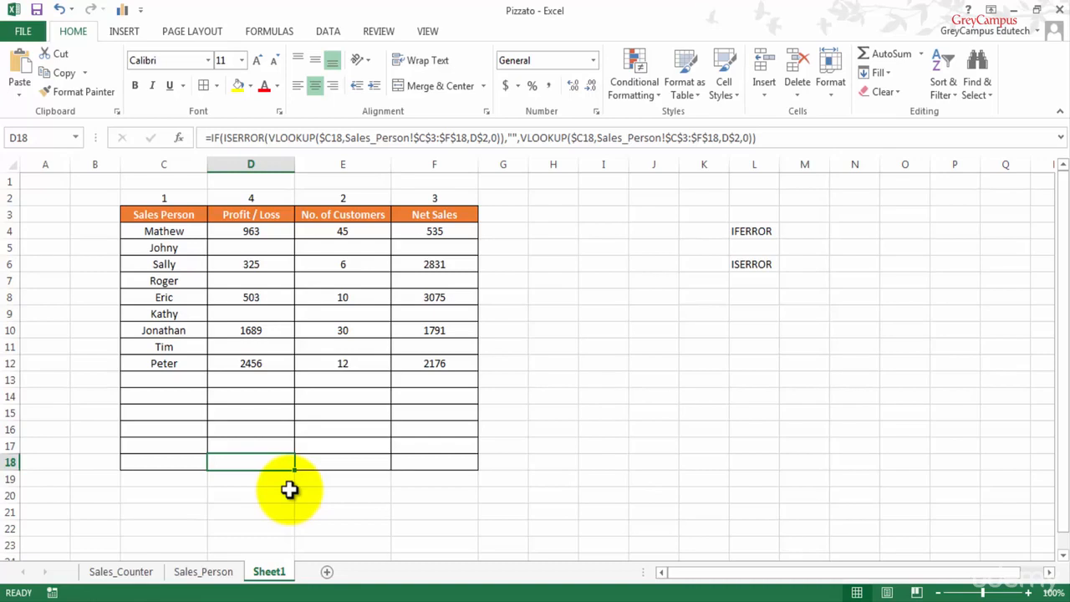
Trace the precedents of the formula cells D18, F6 and F11 on Sheet1.
click(275, 36)
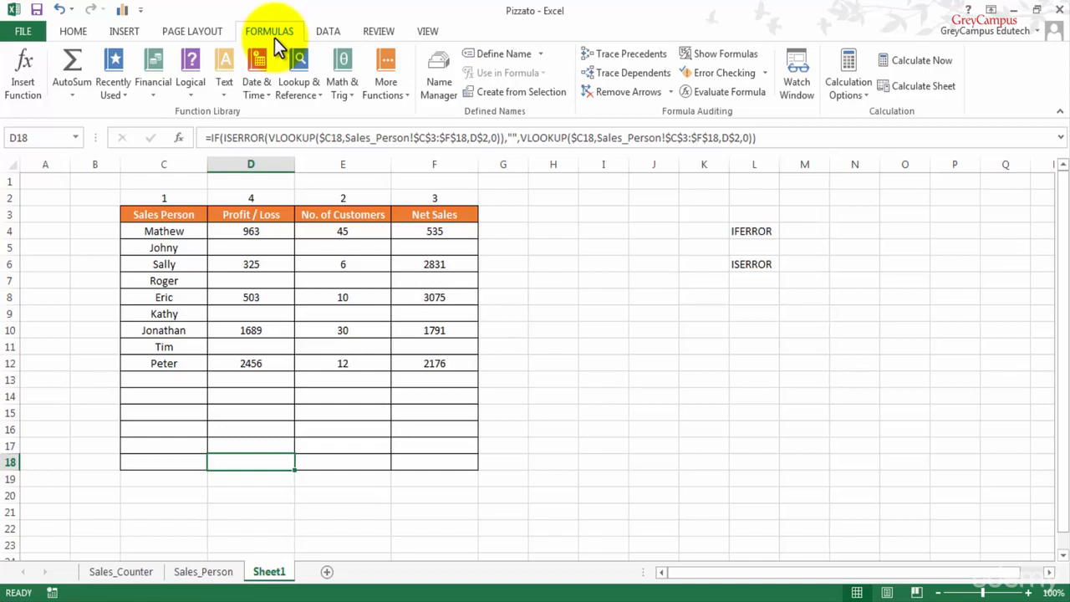
click(615, 54)
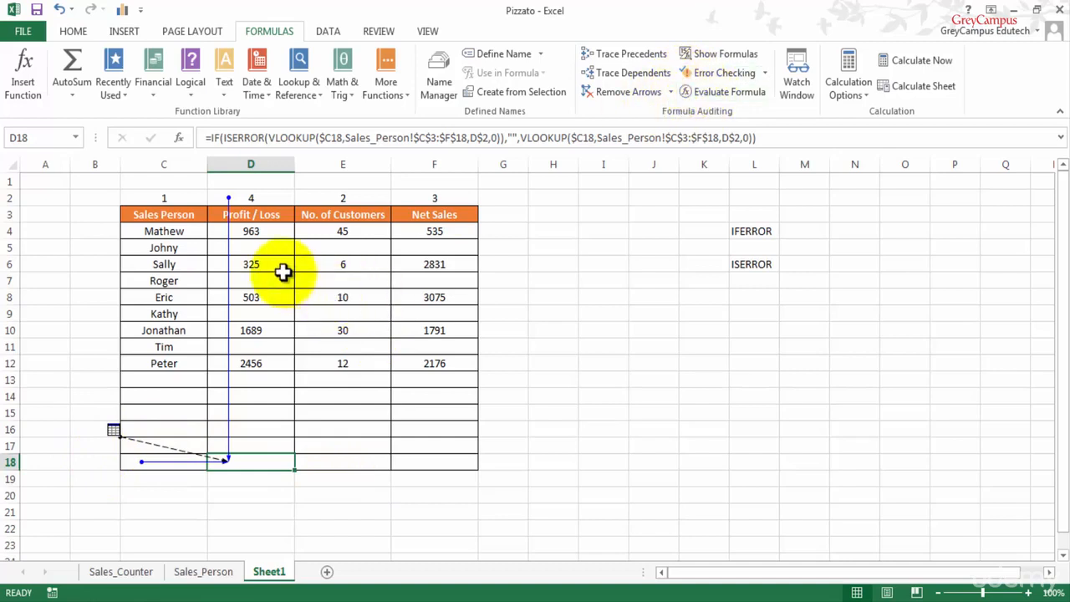
click(443, 265)
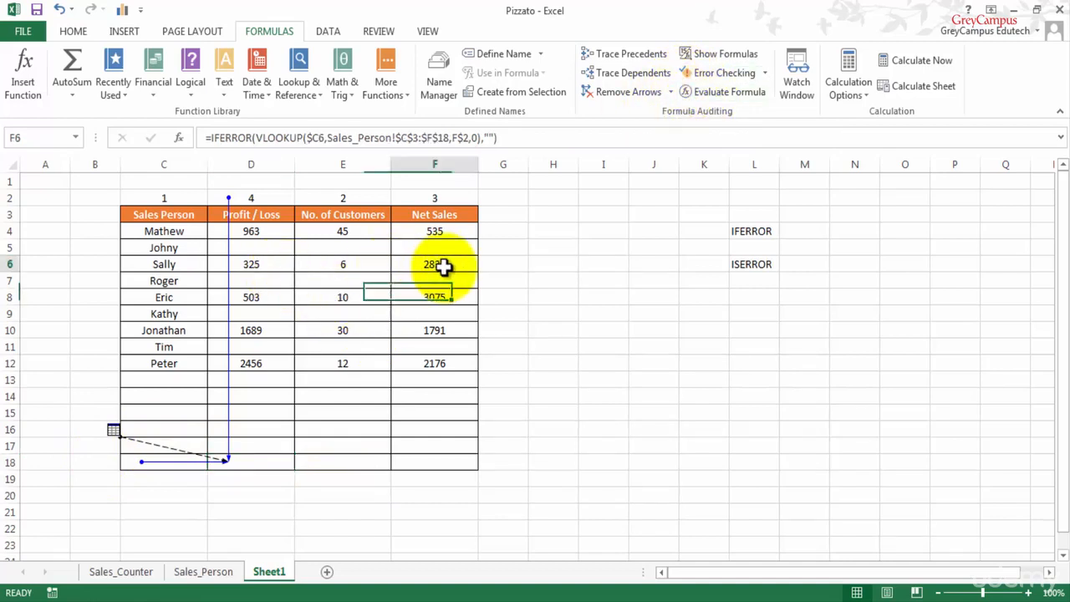
click(638, 51)
click(459, 346)
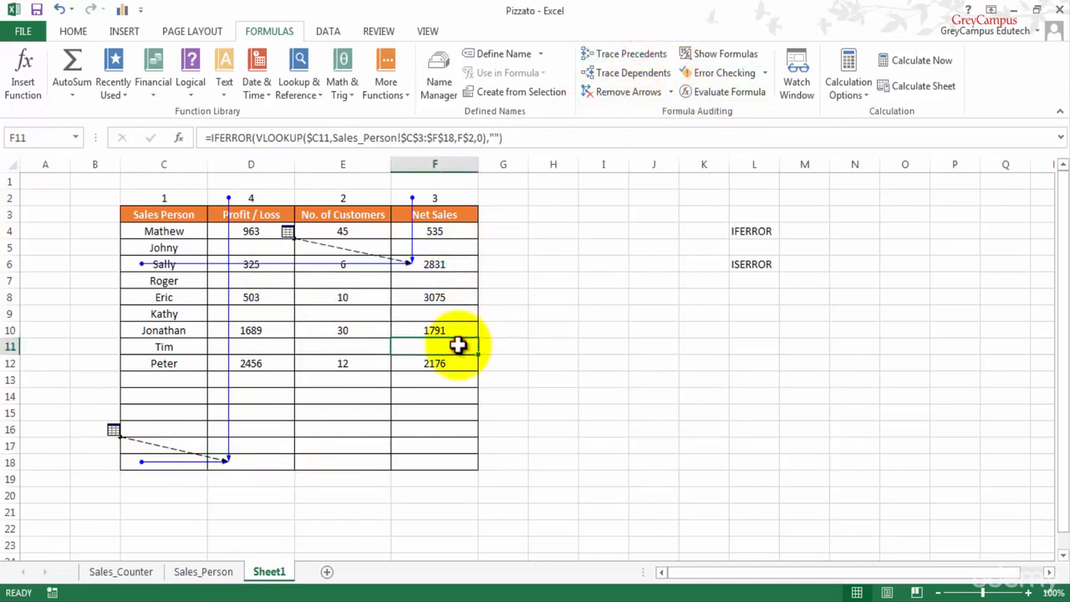
click(627, 54)
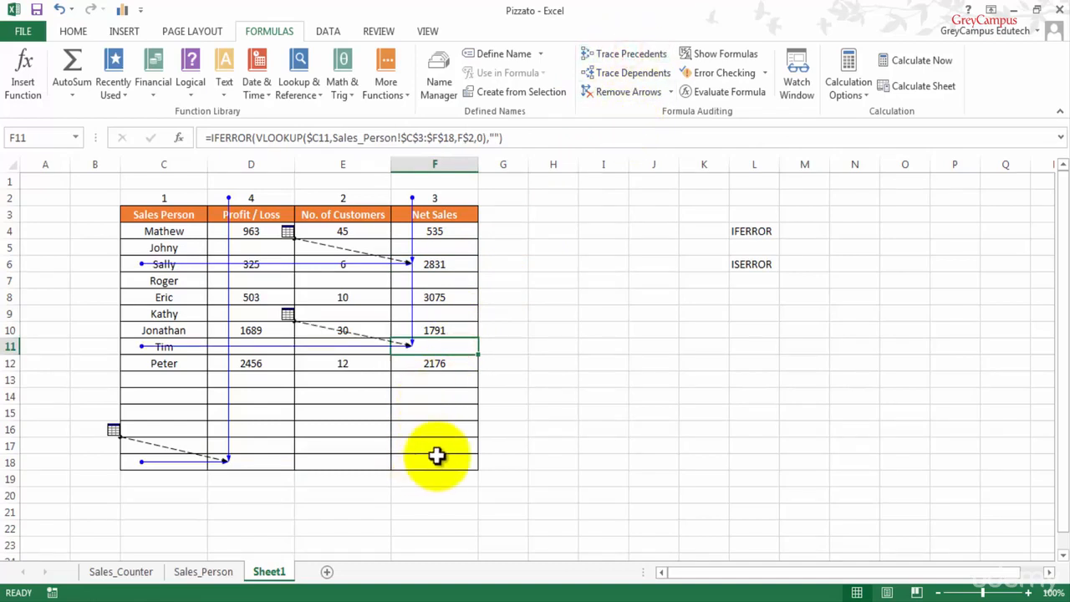
Trace the precedents of cells F18, E14 and D15, and remove all tracer arrows from the sheet.
click(440, 458)
click(649, 53)
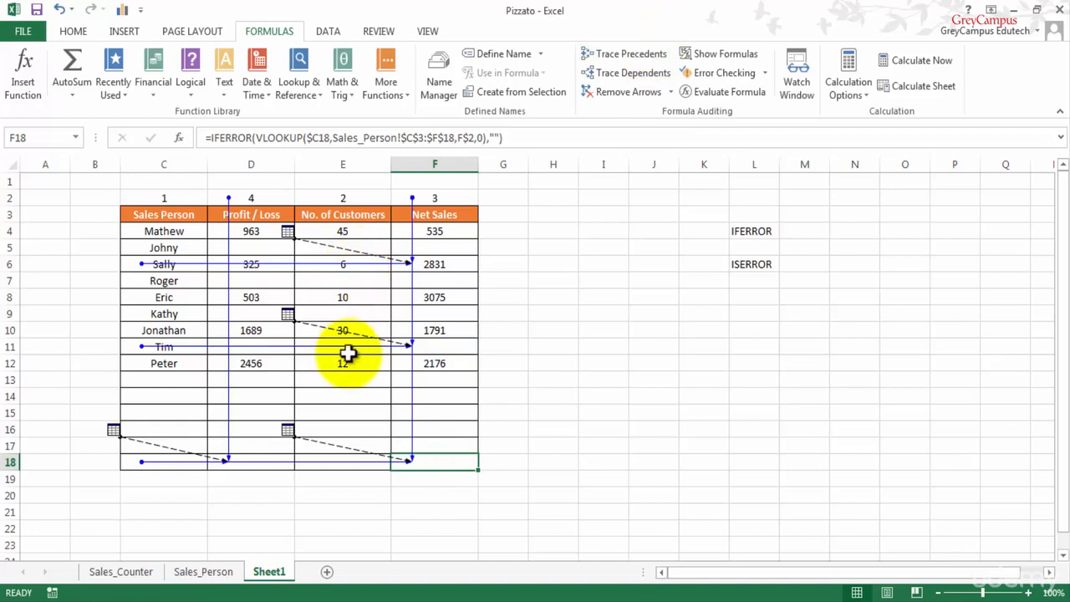
click(344, 390)
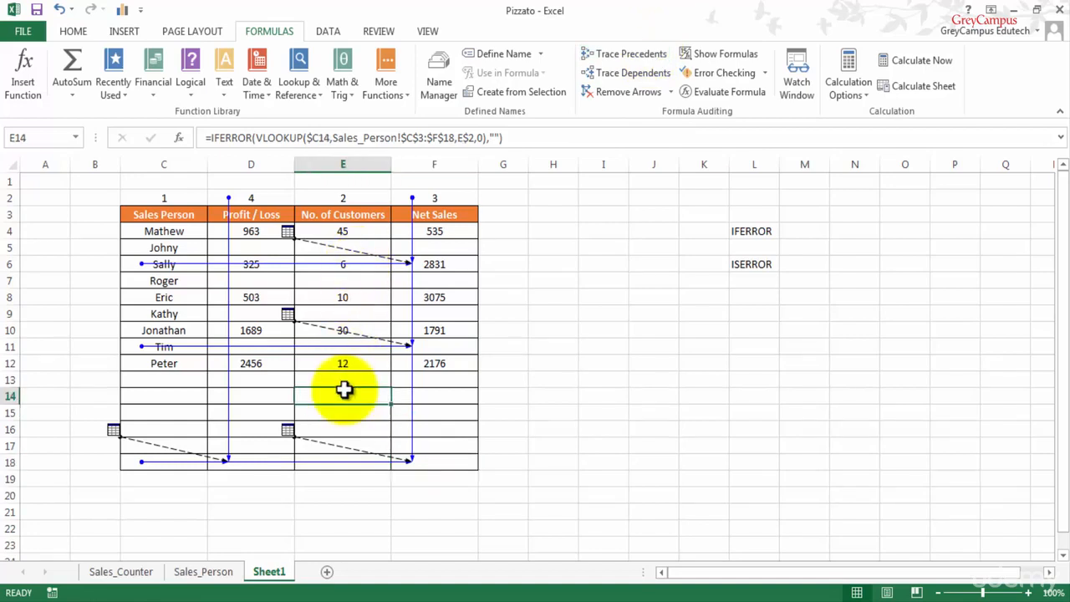
click(619, 53)
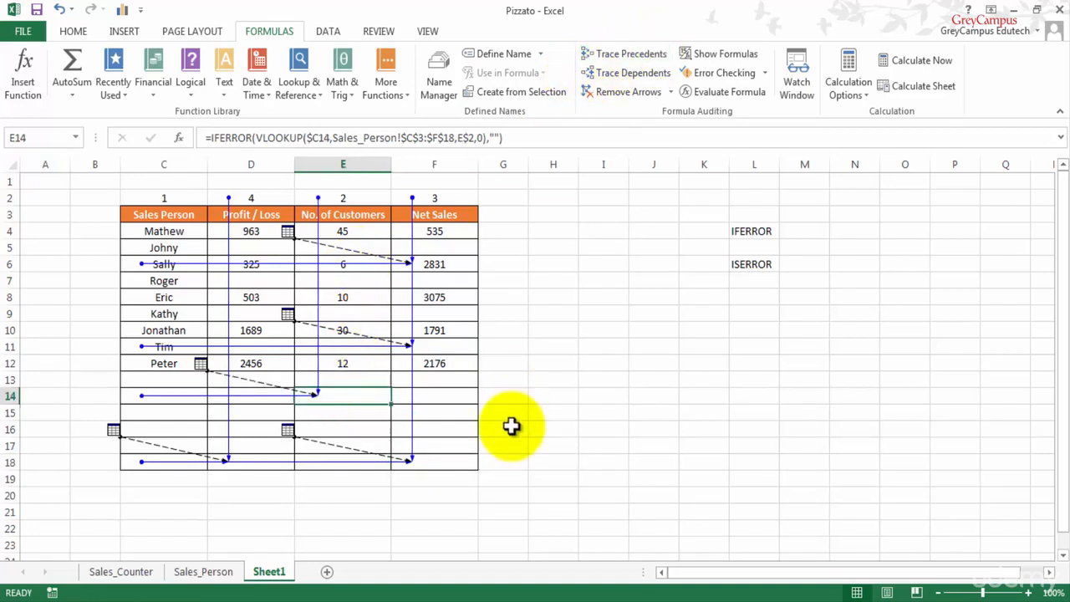
click(255, 416)
click(623, 55)
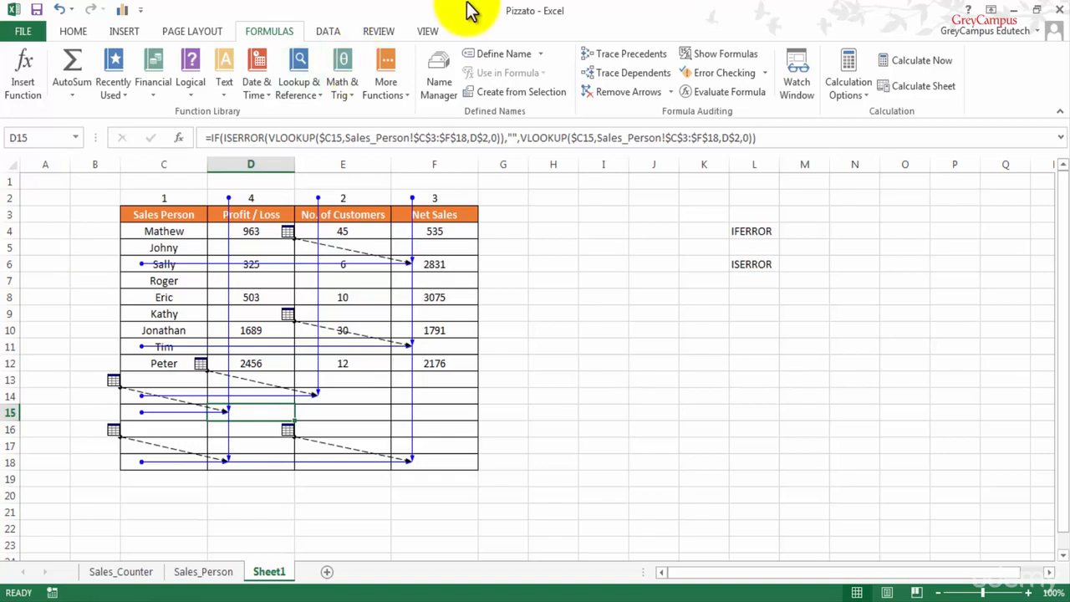
click(652, 93)
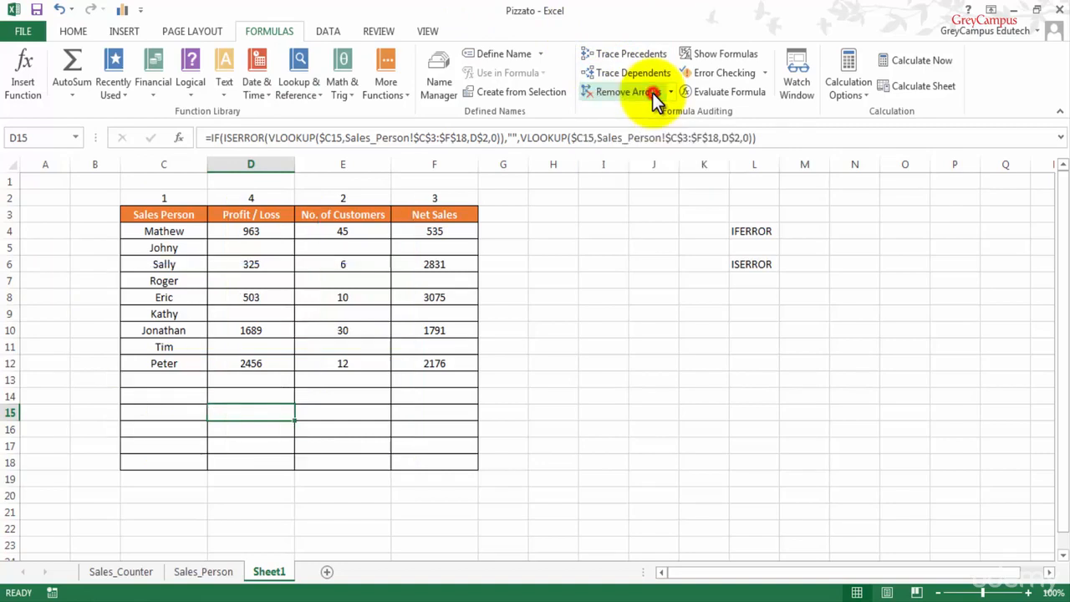
click(559, 447)
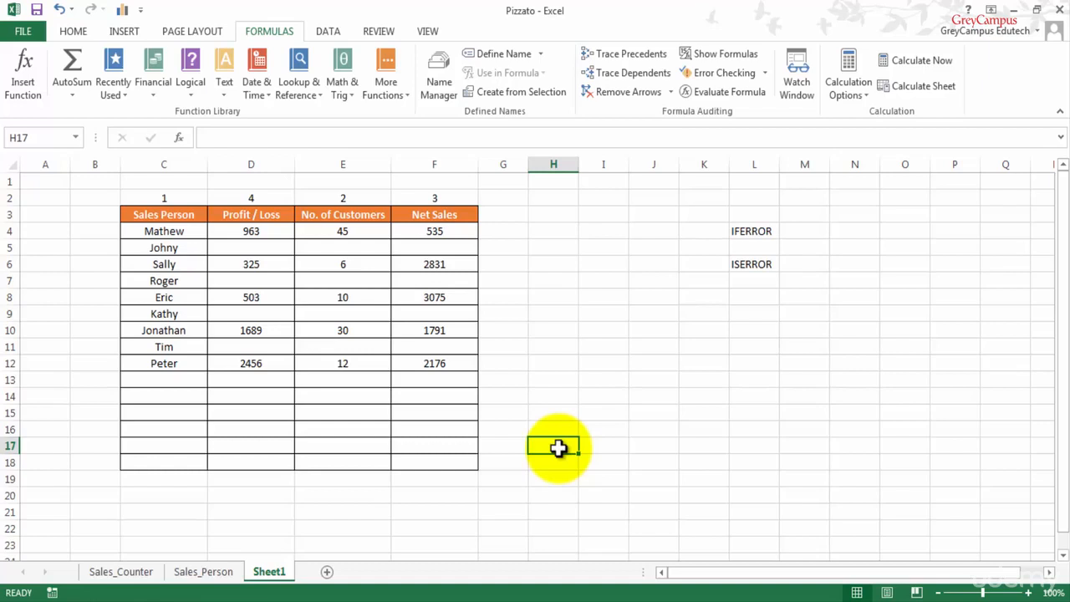
Trace the dependents of the Sales Person cells C4, C8 and C18, and clear the tracer arrows.
click(163, 233)
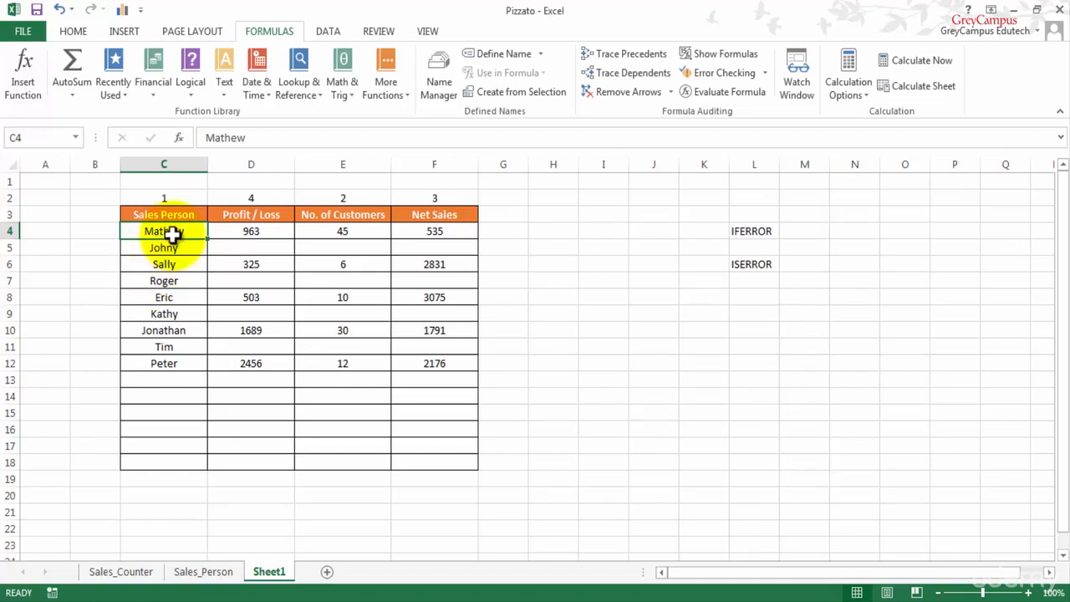
click(653, 75)
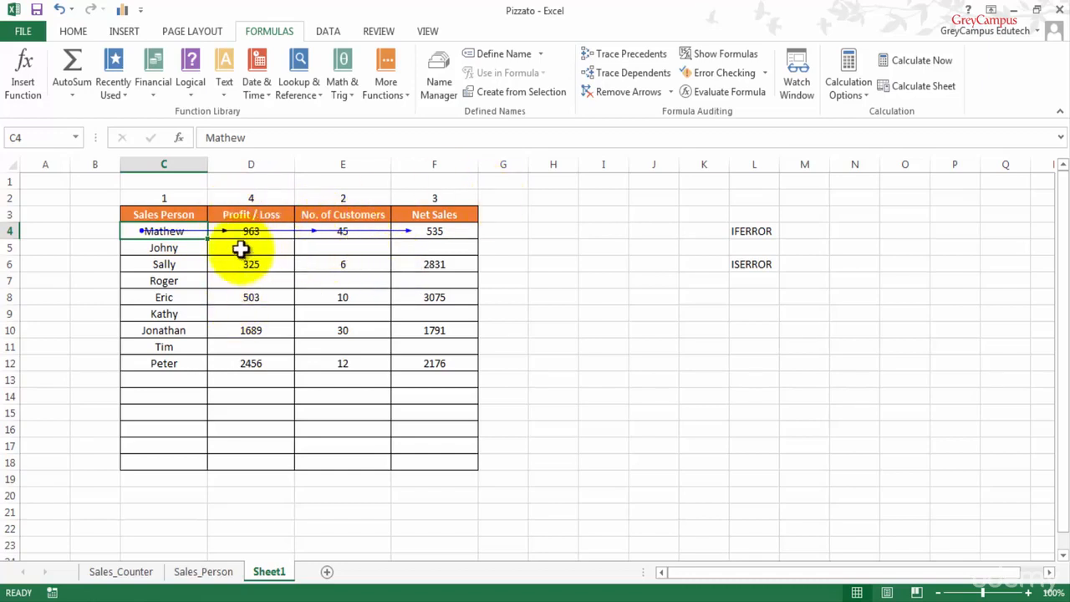
click(187, 296)
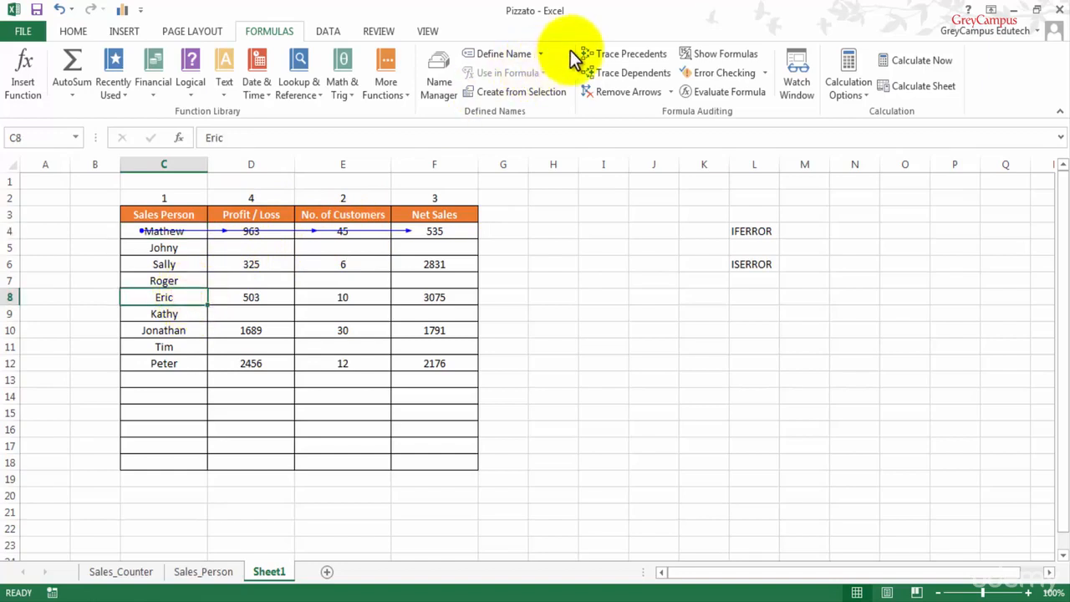
click(616, 71)
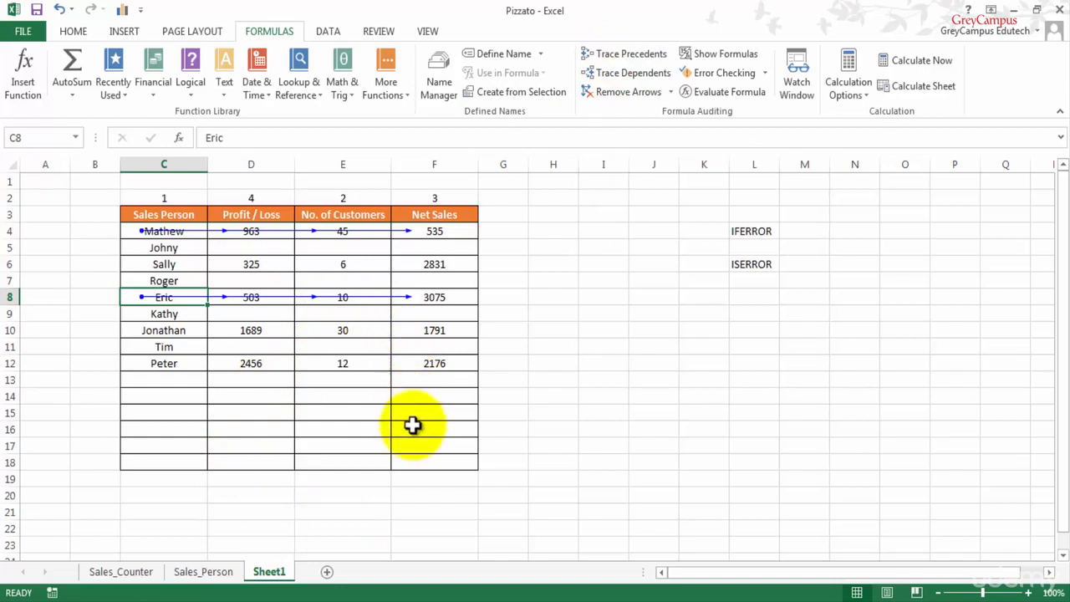
click(187, 459)
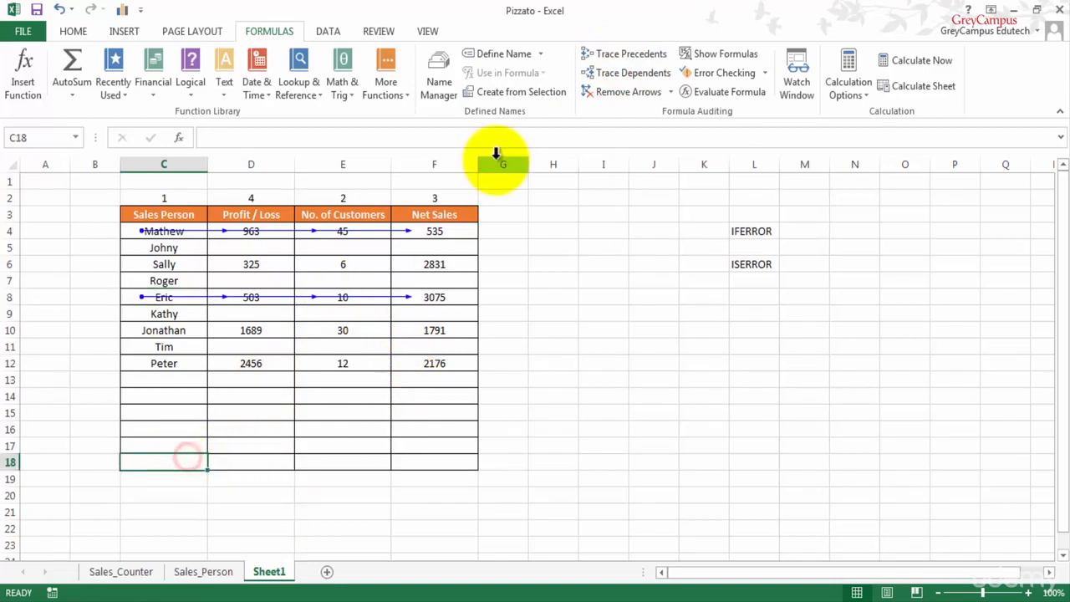
click(628, 73)
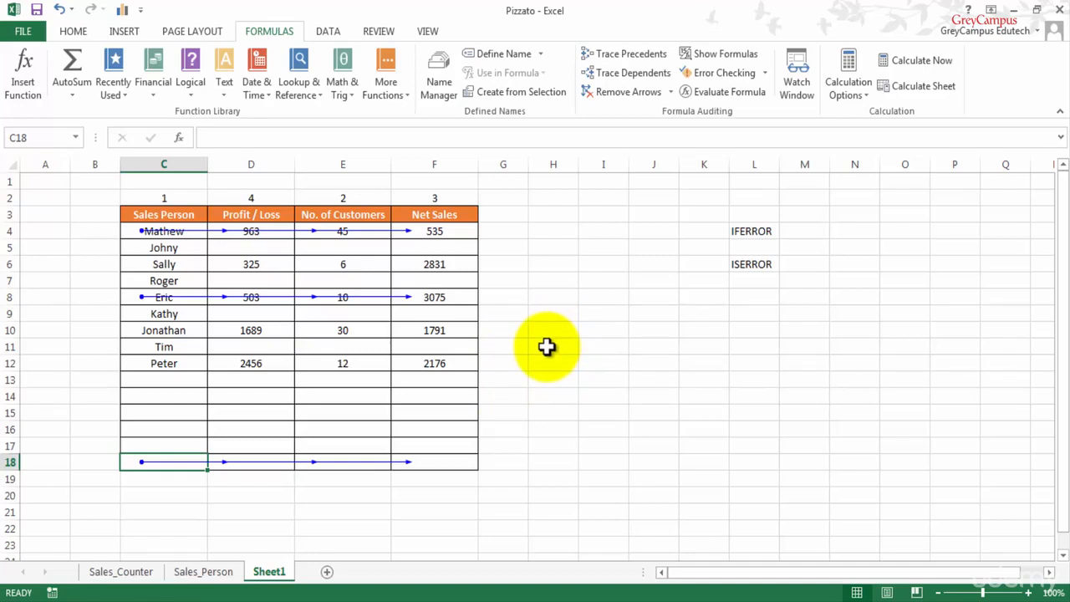
click(666, 87)
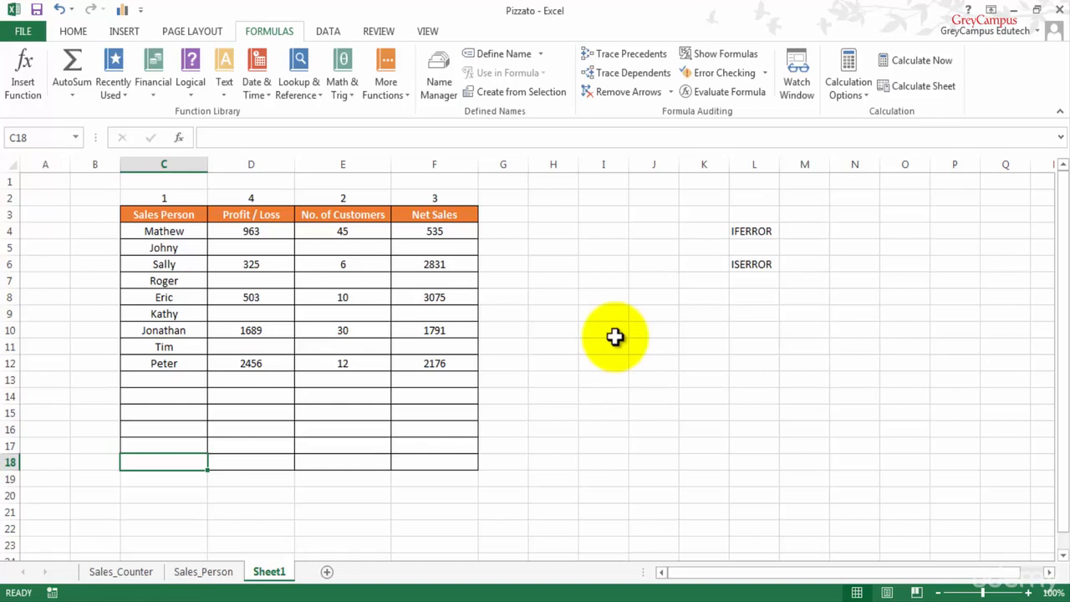
Display the formulas in Sheet1's cells and switch back to showing their results.
click(610, 361)
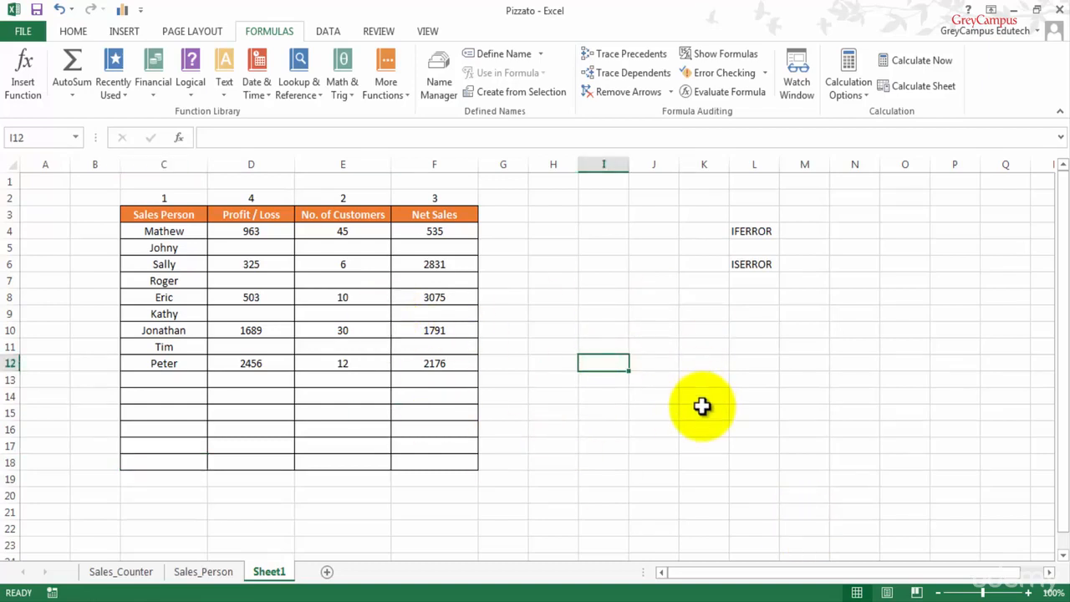
key(ctrl+grave)
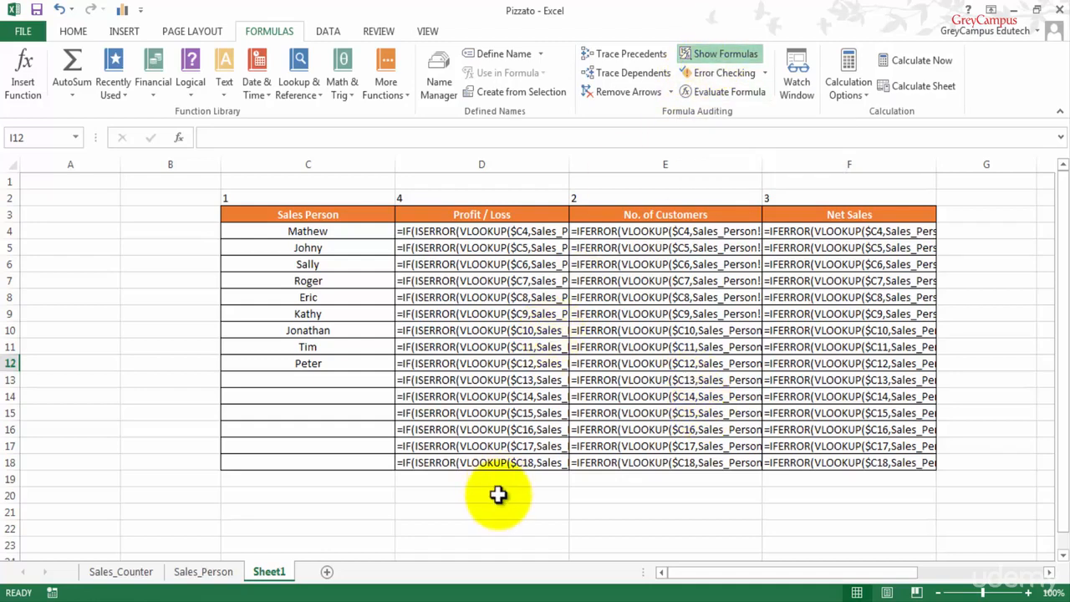
key(ctrl+grave)
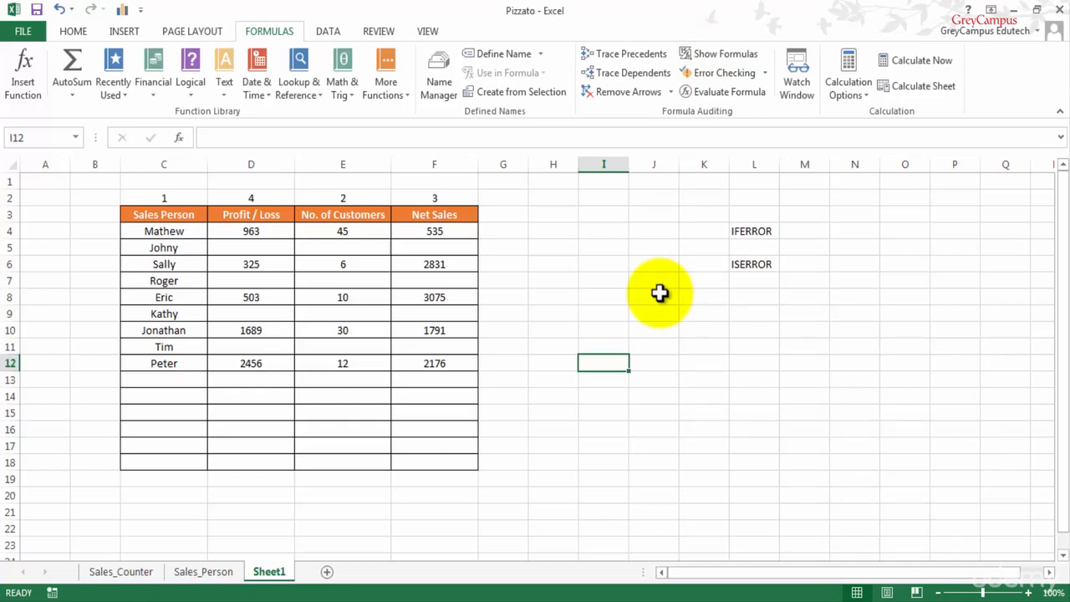
On the Sales_Person sheet, trace the precedents of the VLOOKUP in K11 and the INDEX formulas in N14 and N4.
click(207, 575)
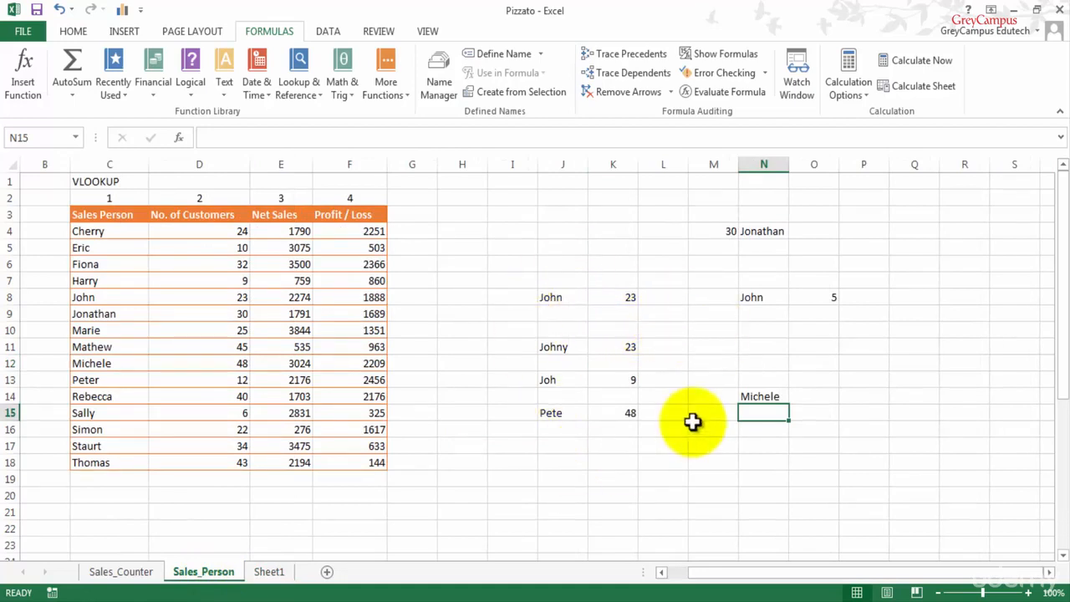
click(626, 347)
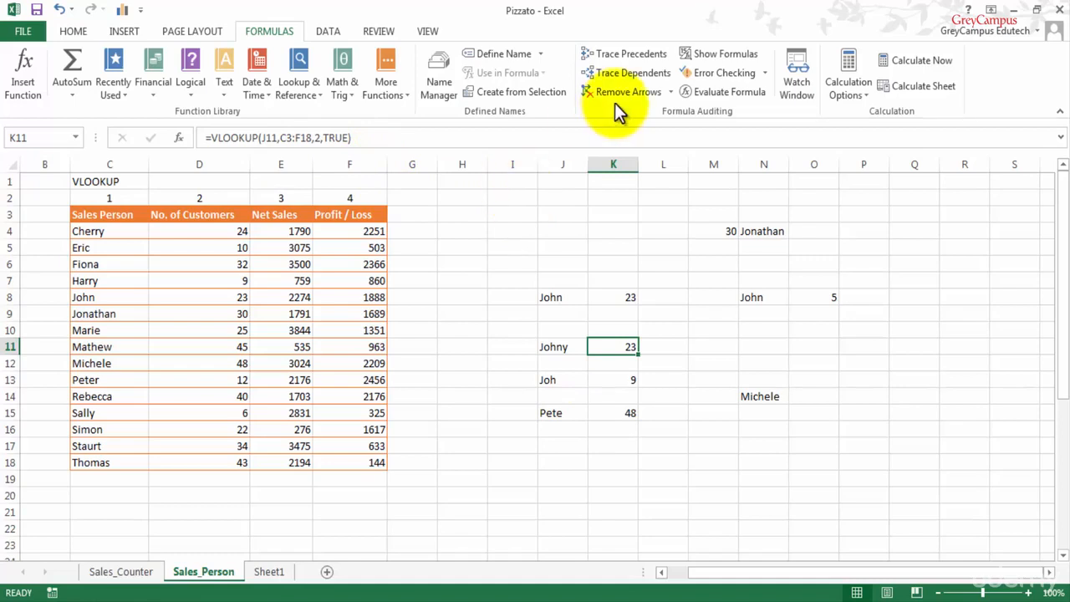
click(648, 55)
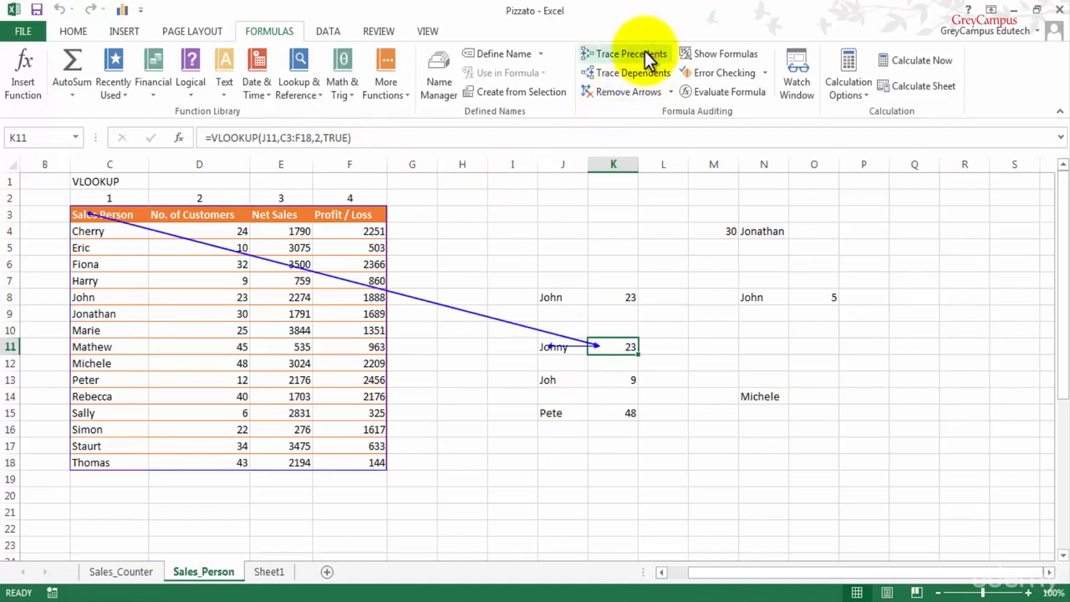
click(750, 397)
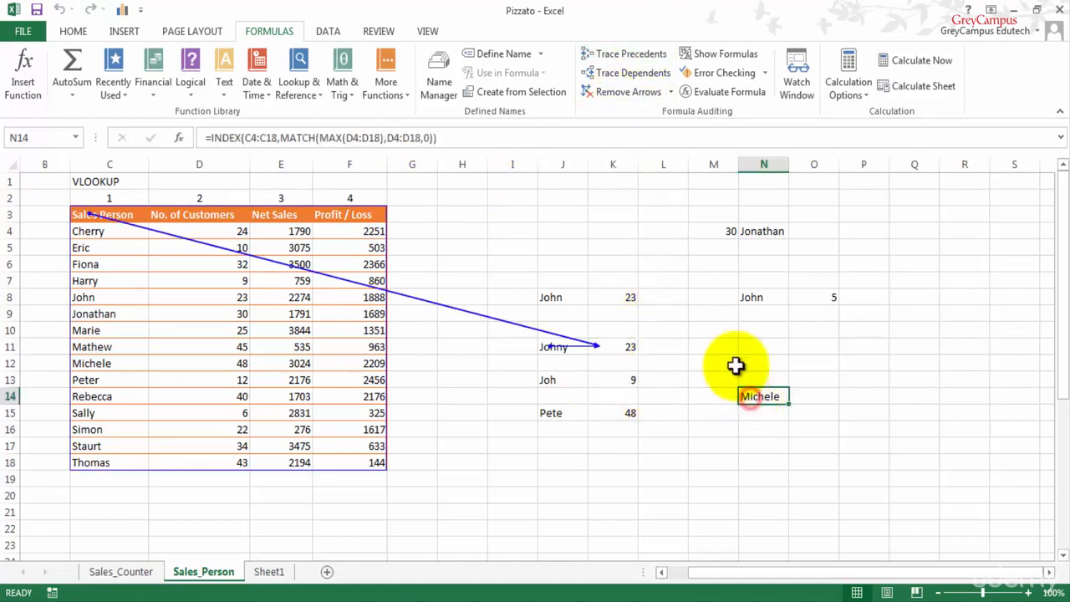
click(646, 55)
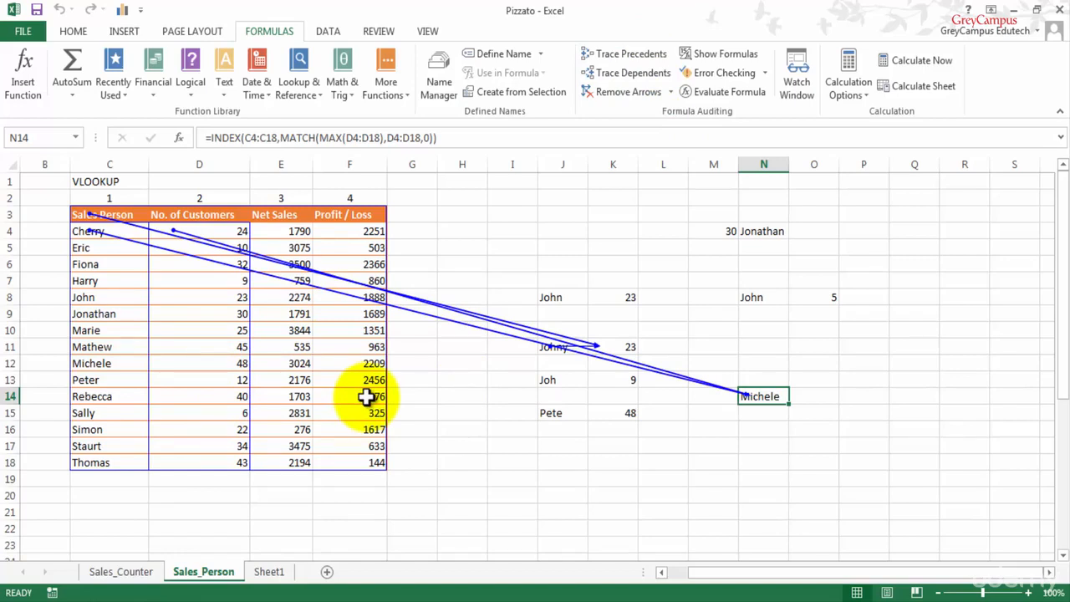
click(761, 231)
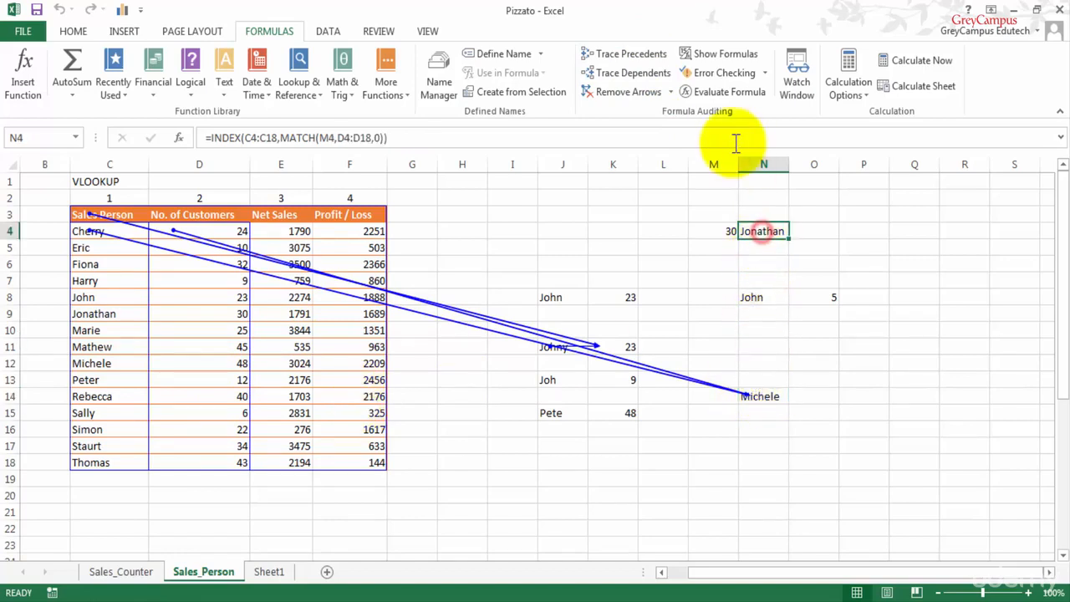
click(638, 56)
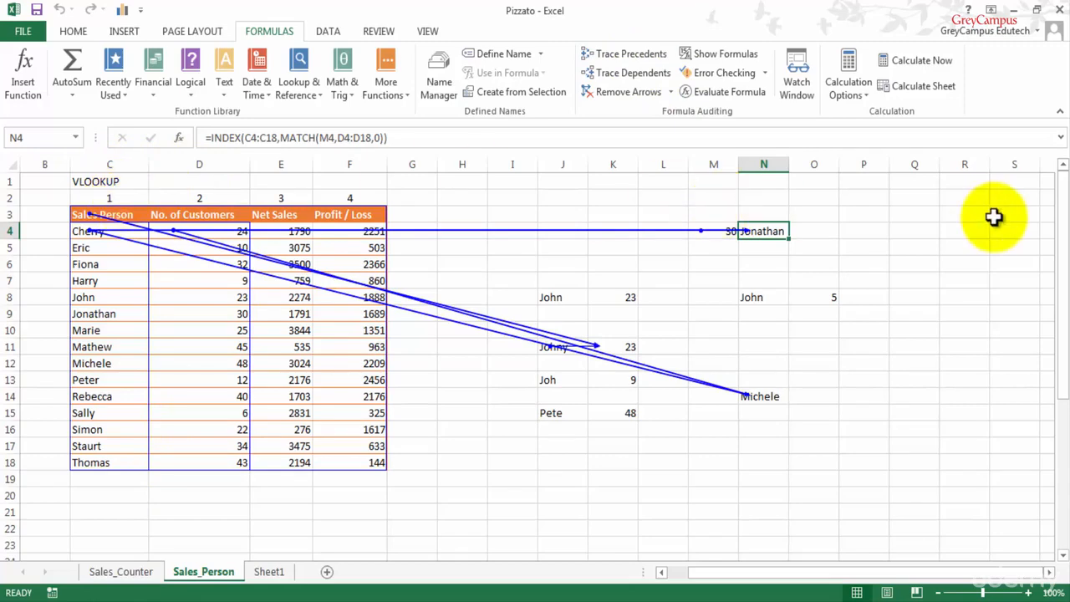
Trace the precedents of the HLOOKUP formula in K25 and remove all tracer arrows.
drag(1058, 231, 1051, 311)
click(627, 443)
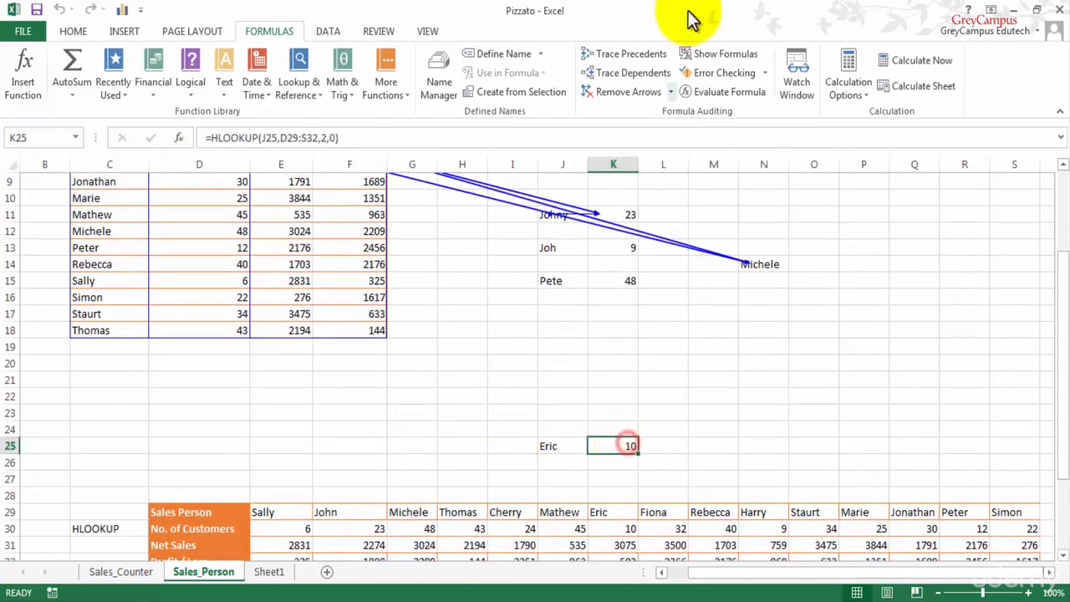
click(633, 56)
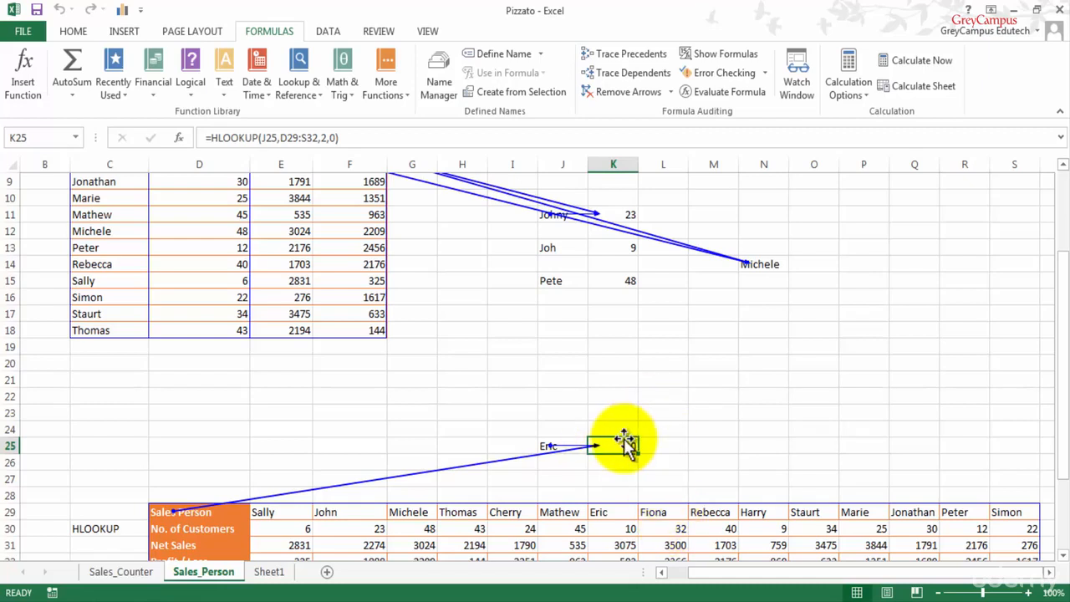
click(624, 90)
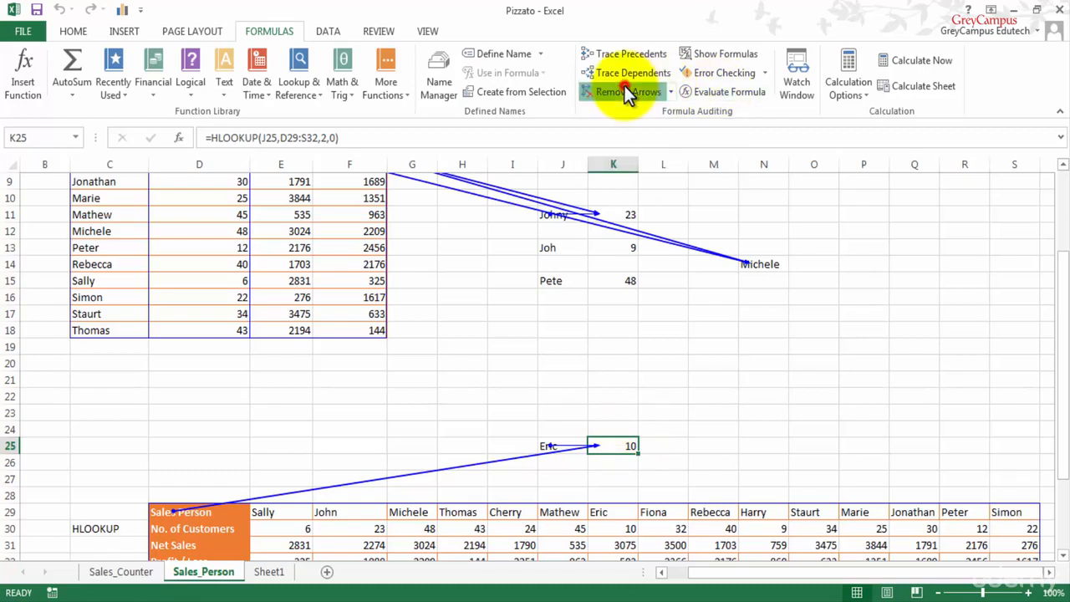
Trace the dependents of cell J25, inspect the dependent formula in K25, and return to J25.
click(556, 445)
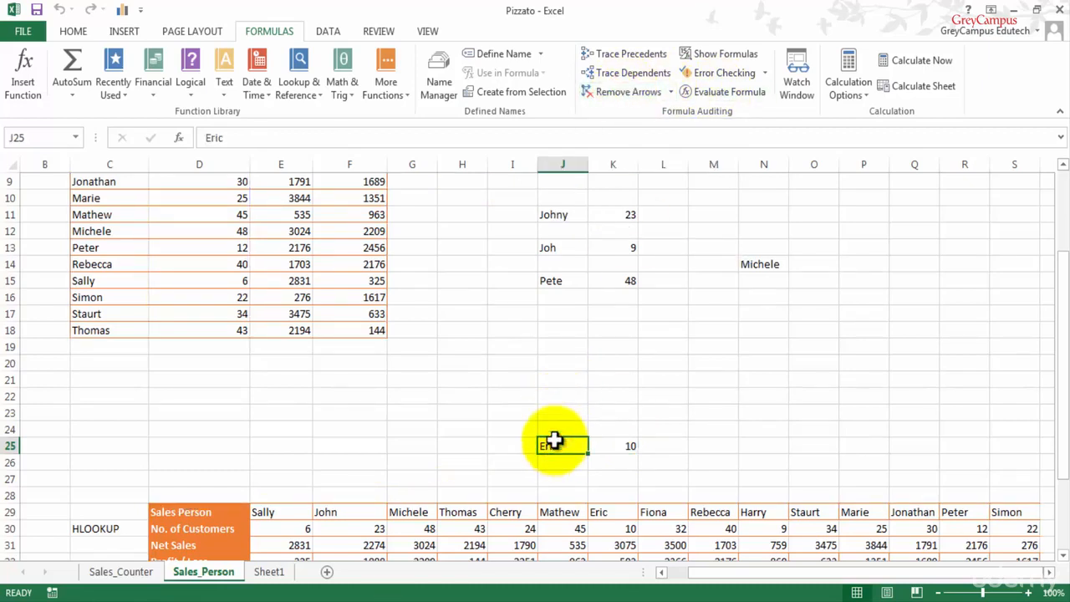
click(620, 83)
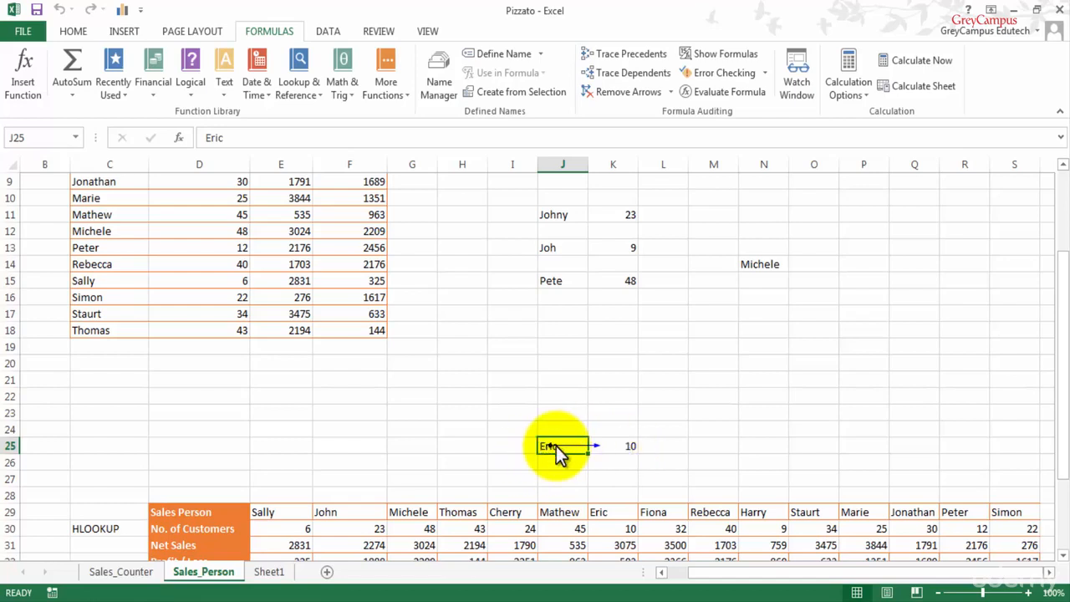
click(622, 445)
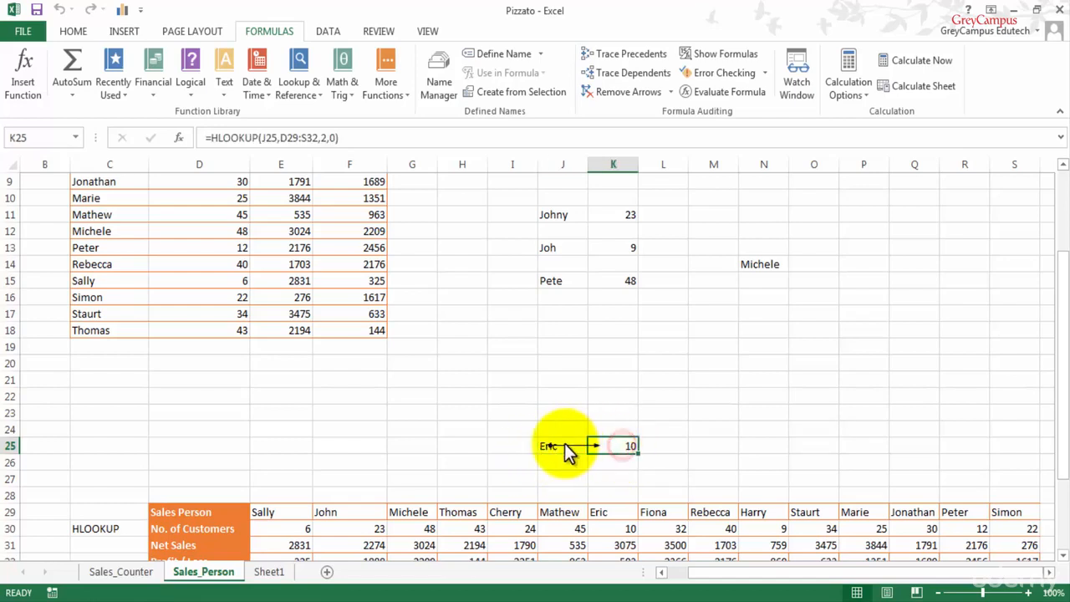
click(545, 445)
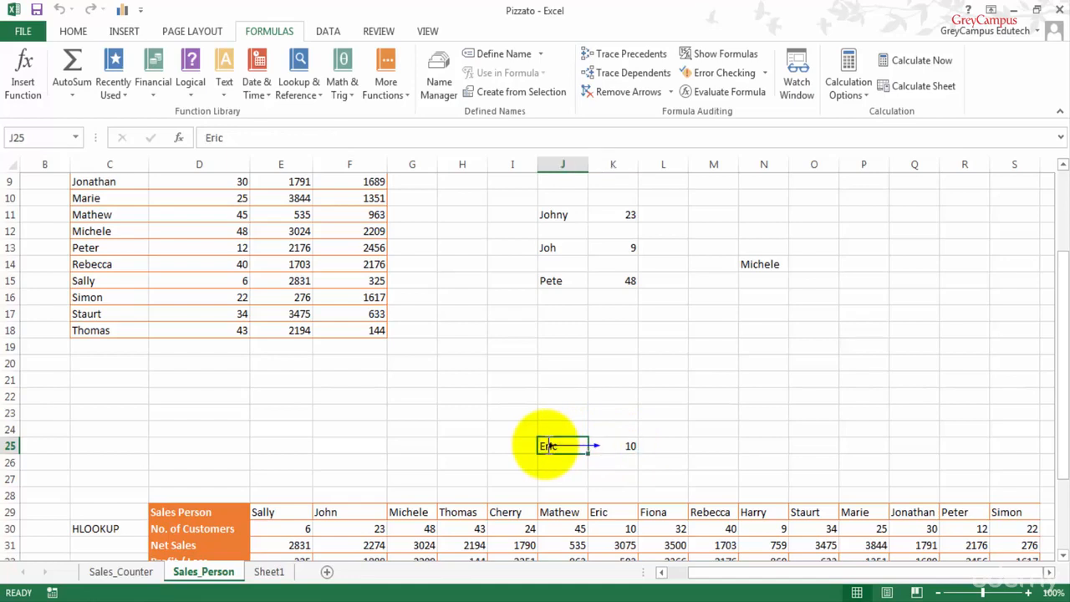
Replace the lookup name in J25 with the salesperson's name from E29 and remove the tracer arrows.
text(Sally)
key(Return)
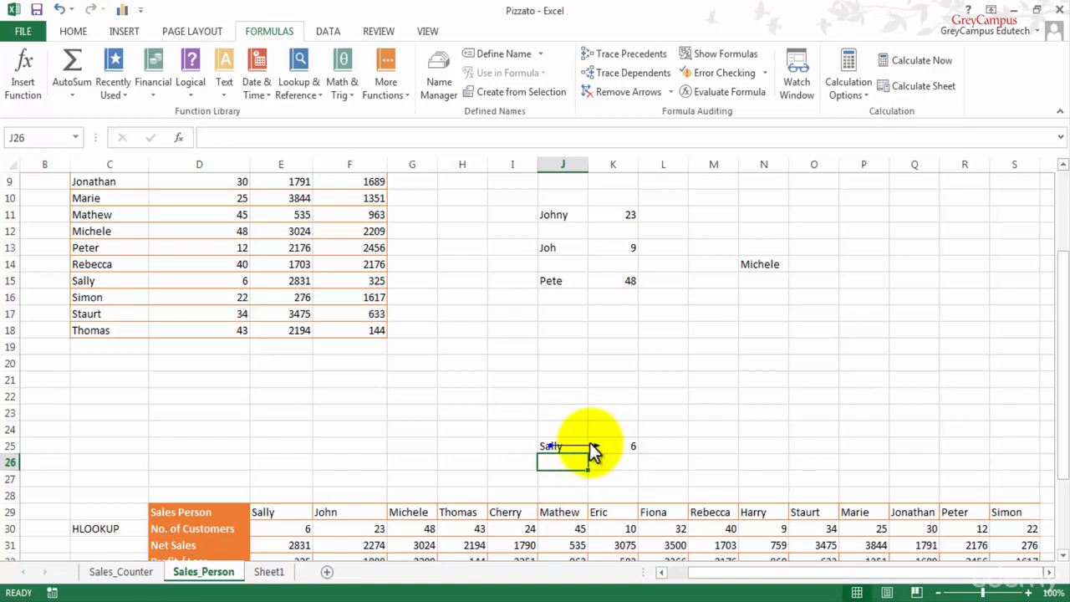
click(623, 92)
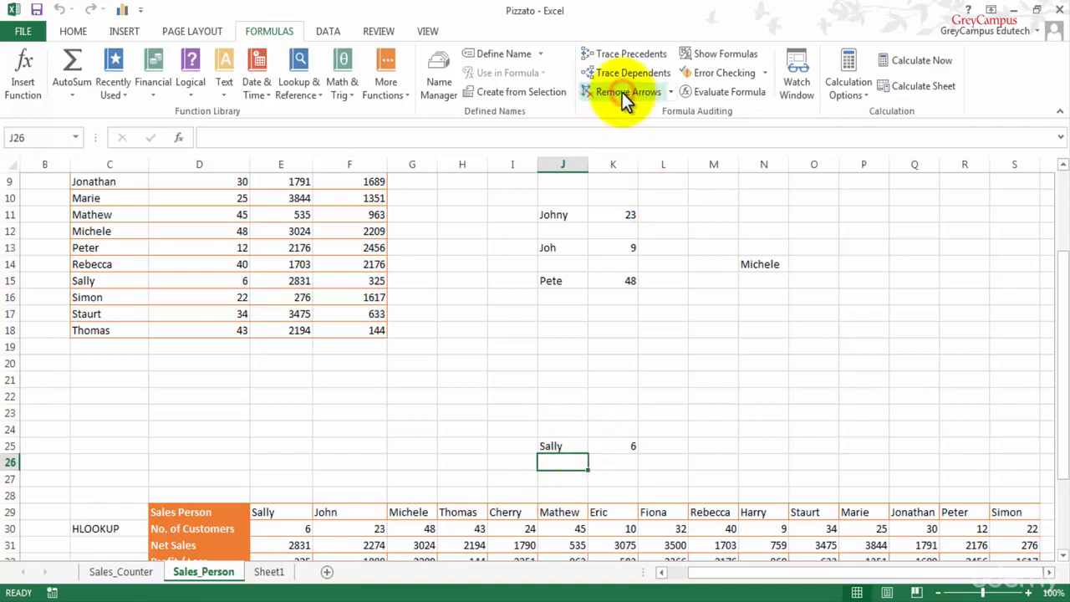
Run Evaluate Formula on cell J25, inspect its evaluation, and close the evaluation.
click(554, 446)
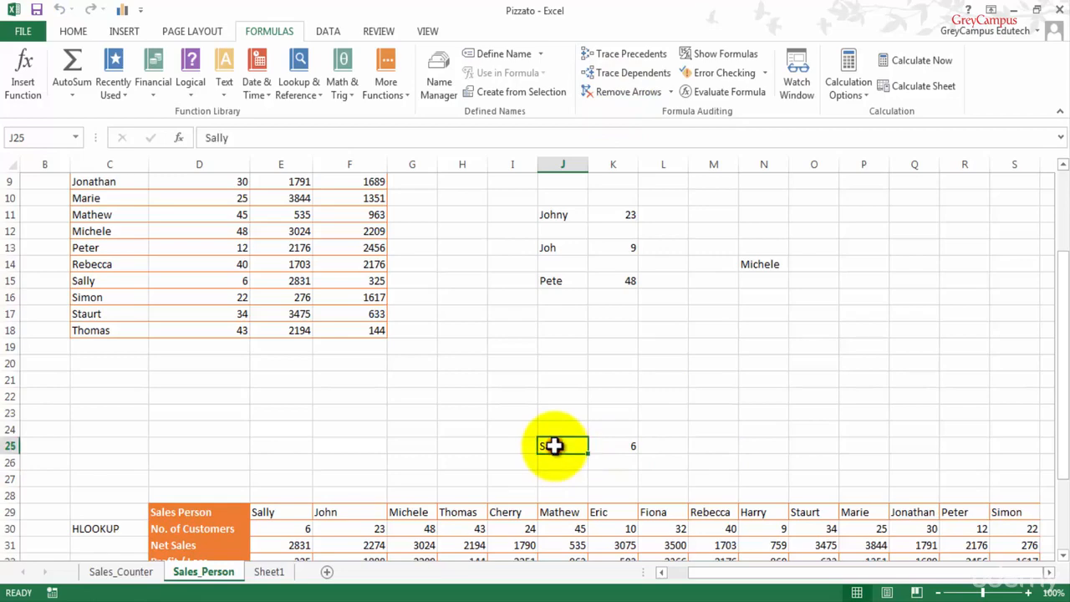
click(736, 93)
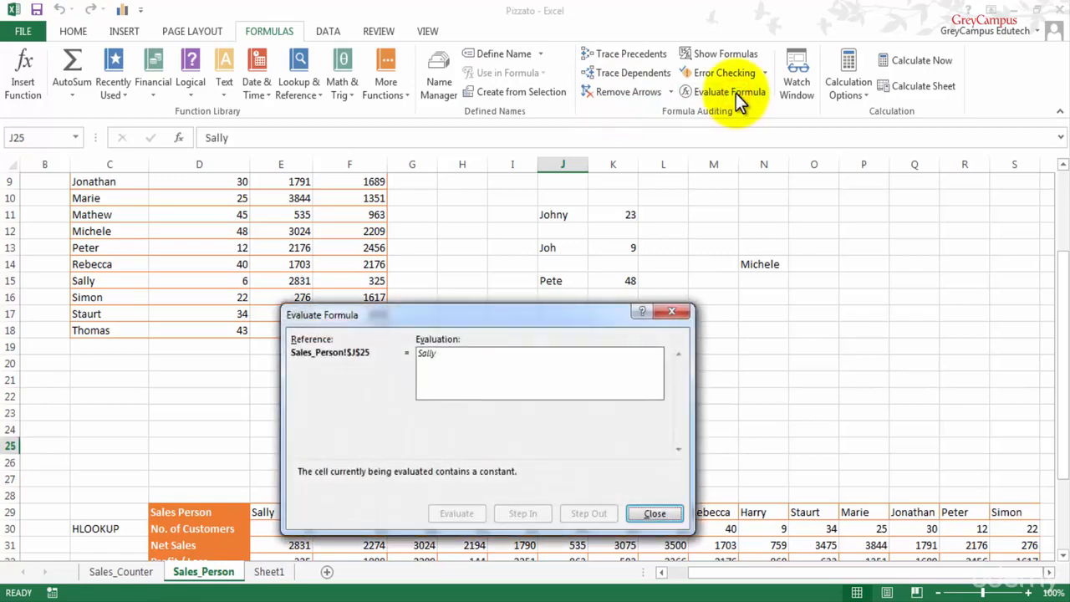
drag(505, 313, 319, 186)
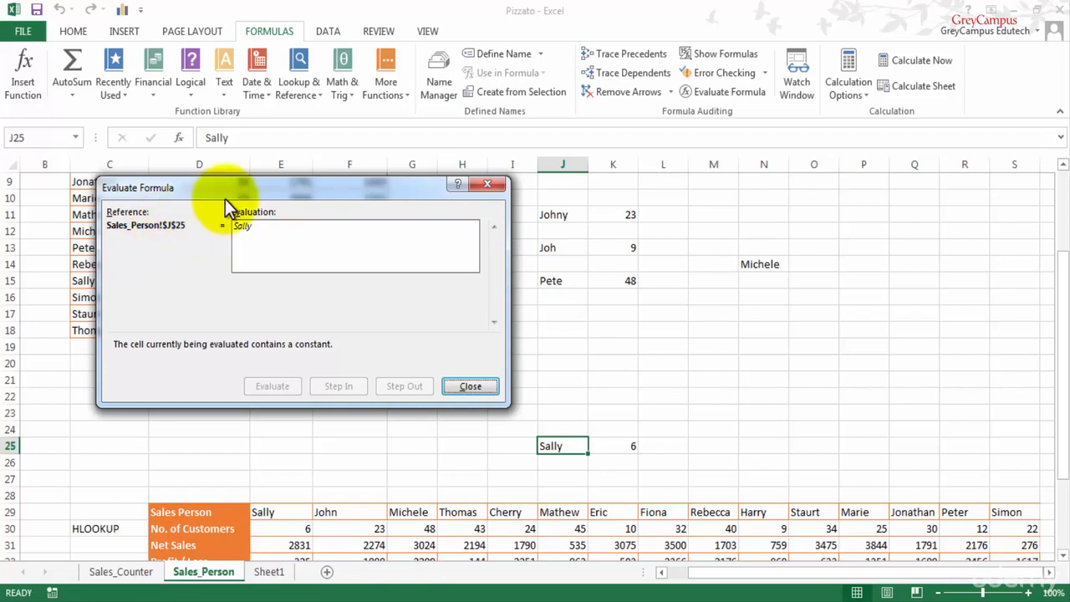
drag(229, 195, 201, 219)
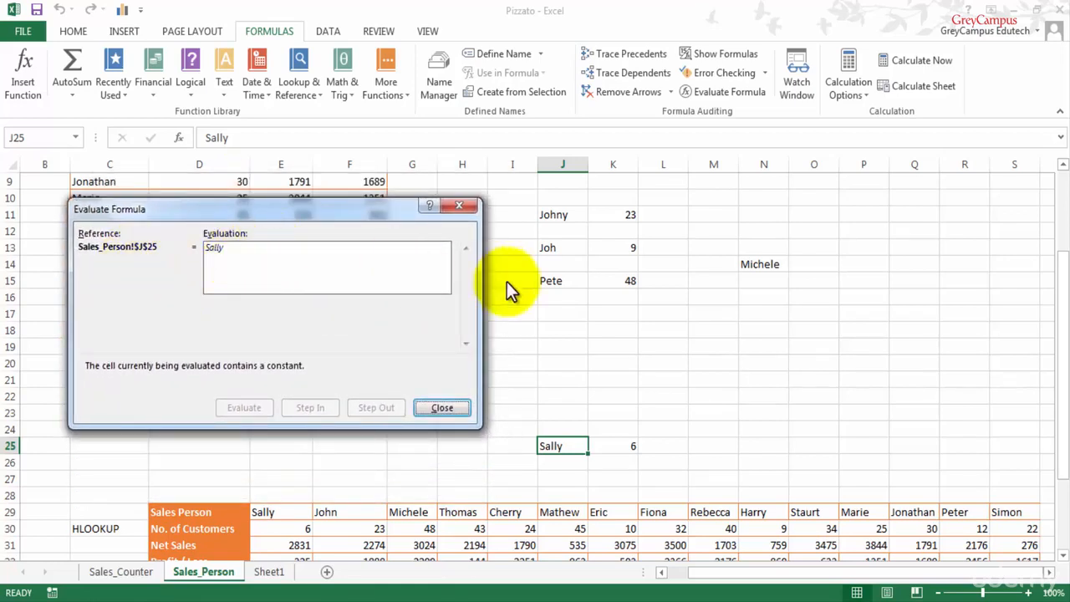
click(443, 407)
Evaluate the HLOOKUP formula in K25 by stepping into and out of the J25 reference and calculating the result.
click(634, 443)
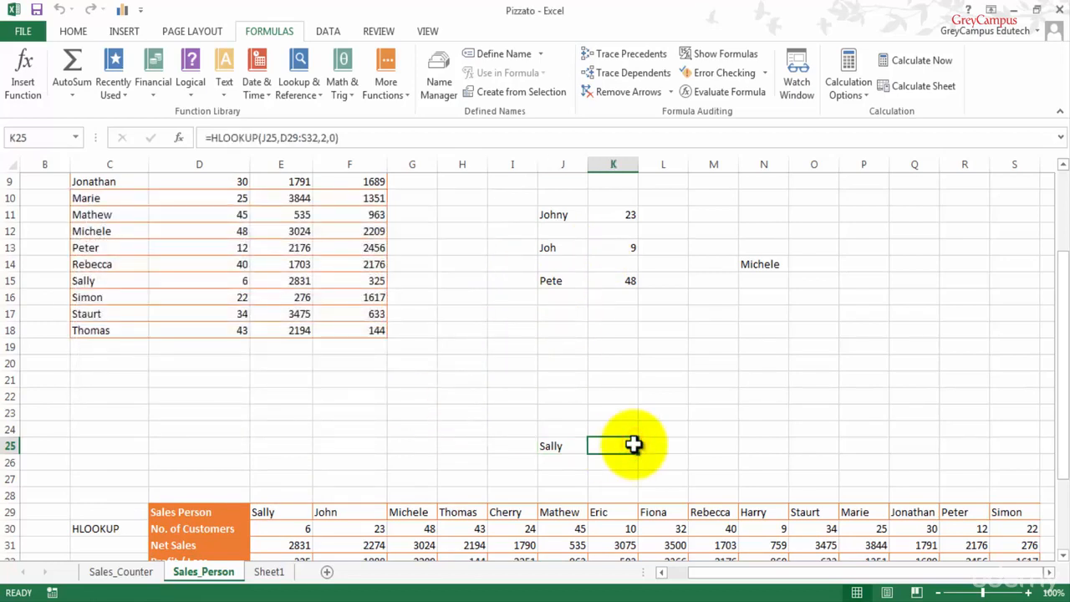
click(729, 91)
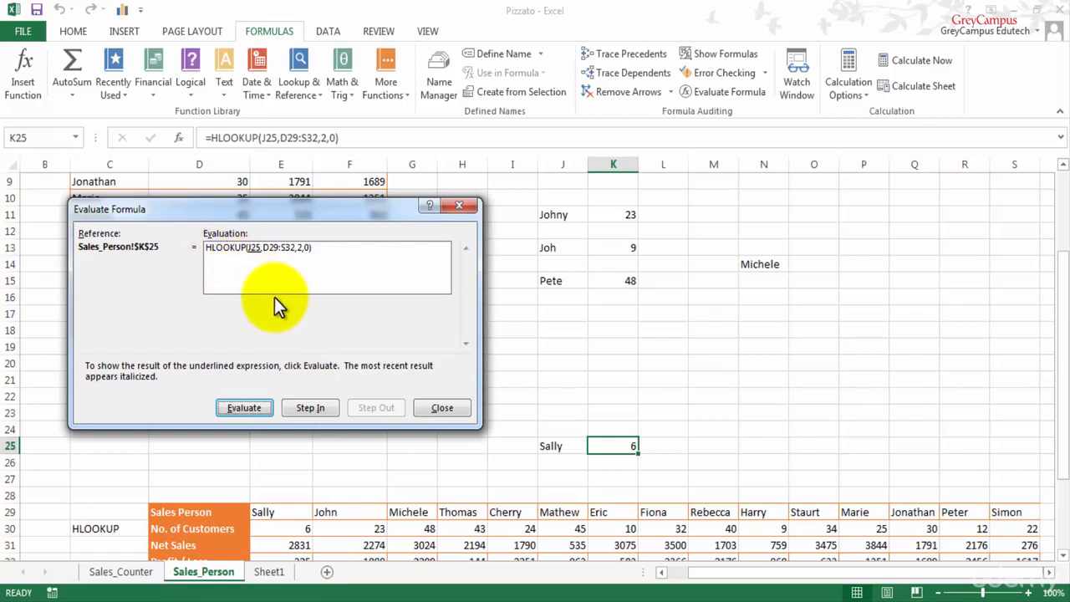
click(312, 409)
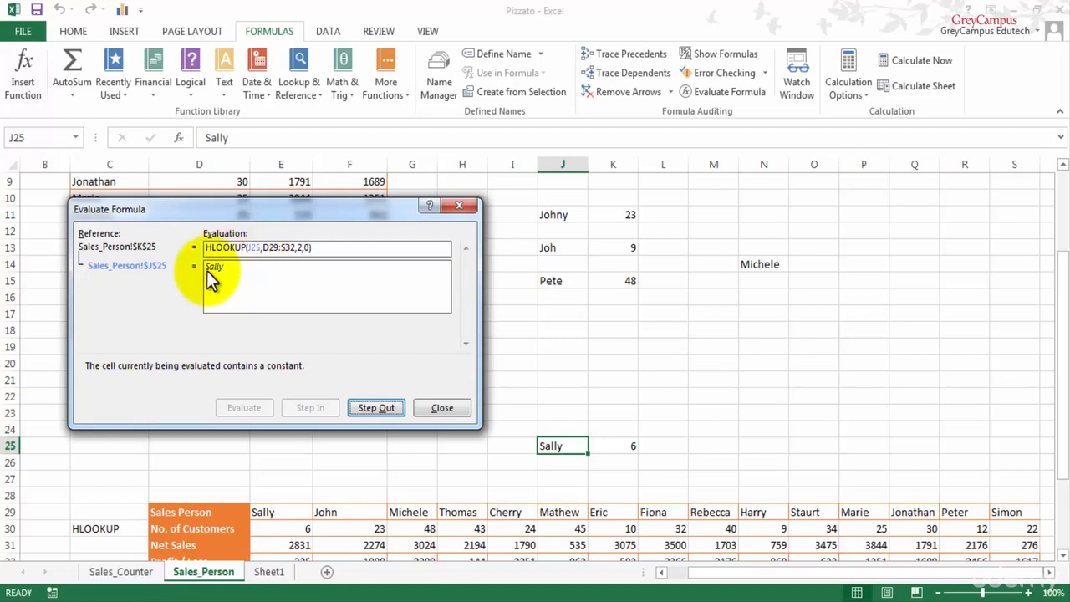
click(376, 409)
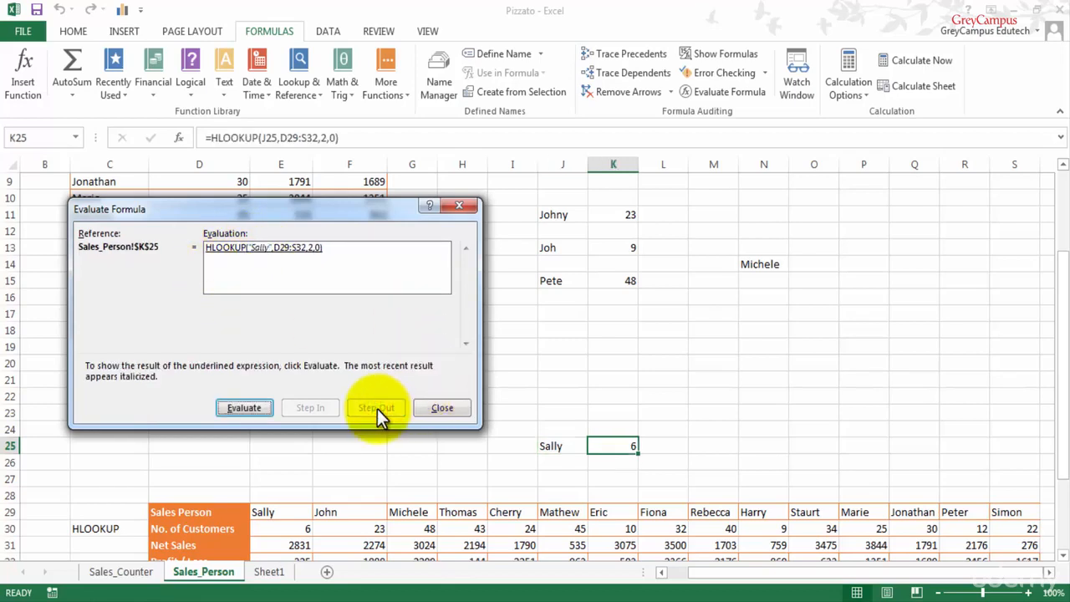
click(245, 409)
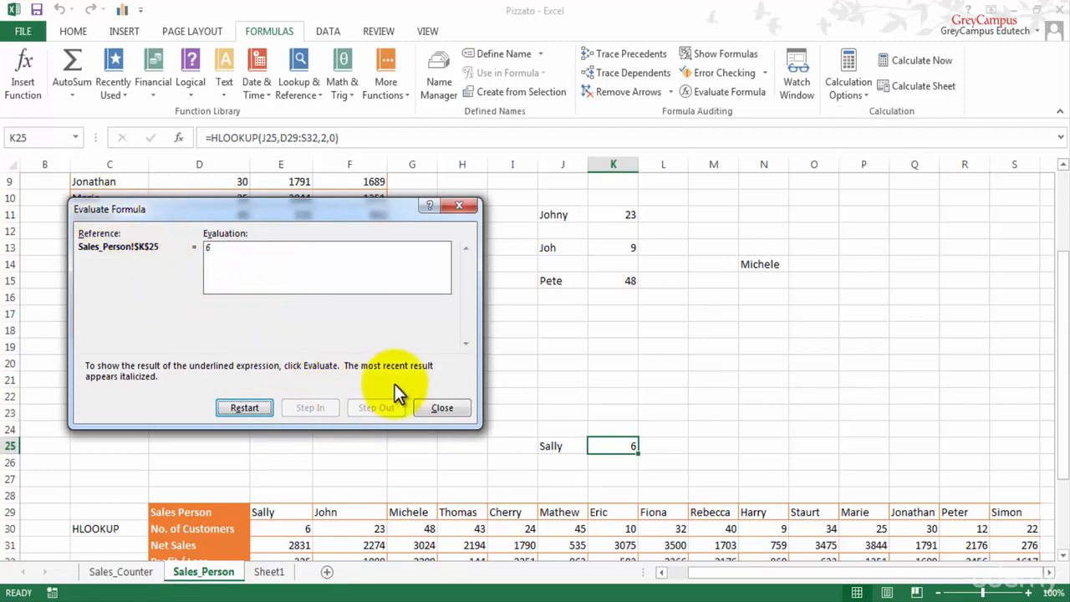
click(443, 408)
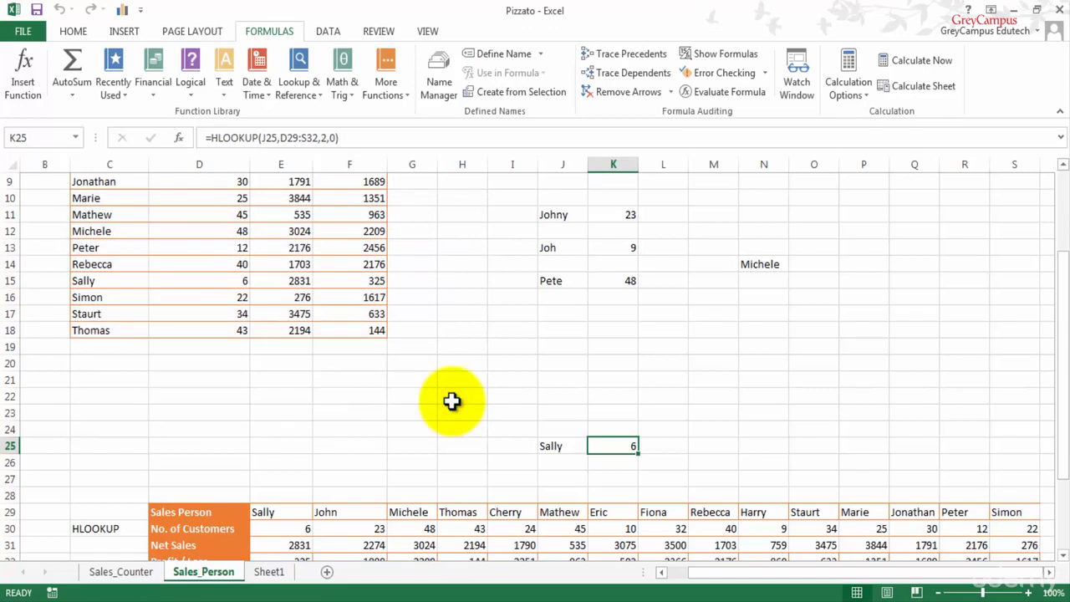
Open the Watch Window and add a watch for cell K25 on the Sales_Person sheet.
click(788, 85)
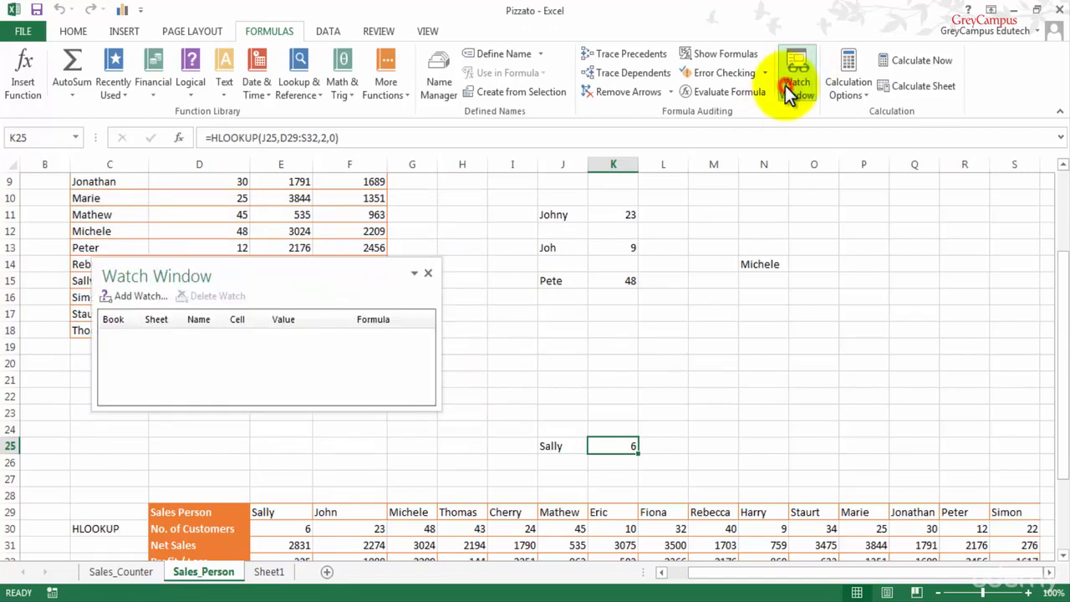
click(117, 298)
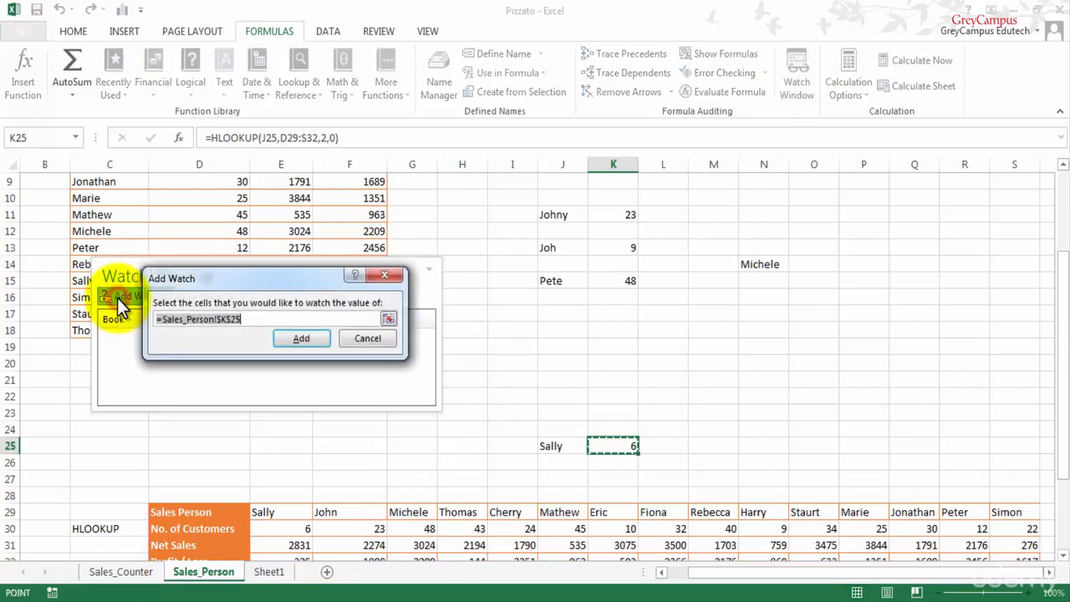
click(296, 339)
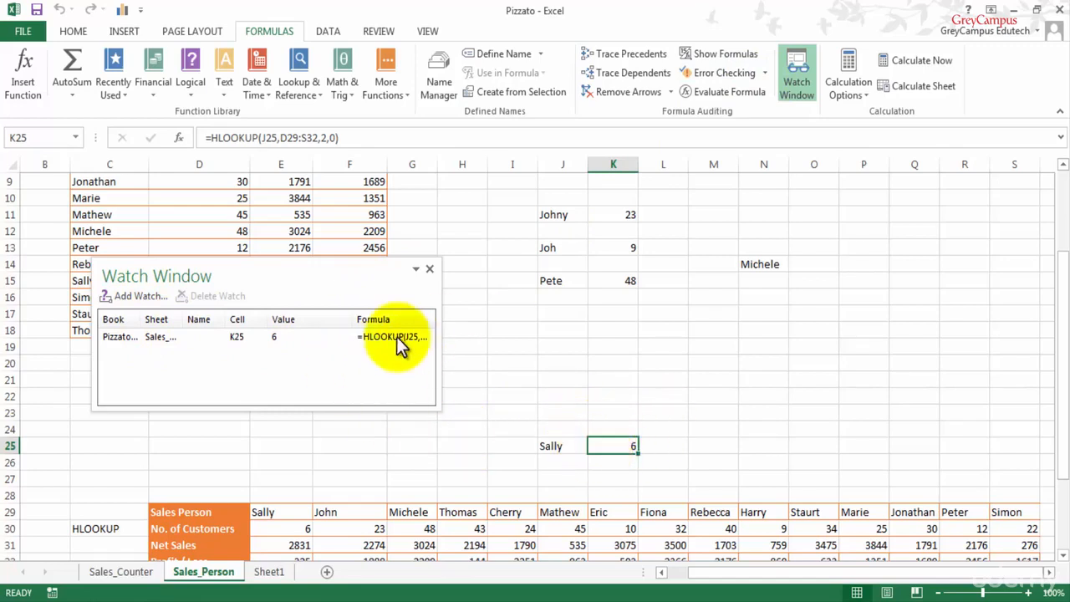
Change the lookup name in J25 to the salesperson's name from K29 to test the watched formula.
click(552, 445)
text(Eric)
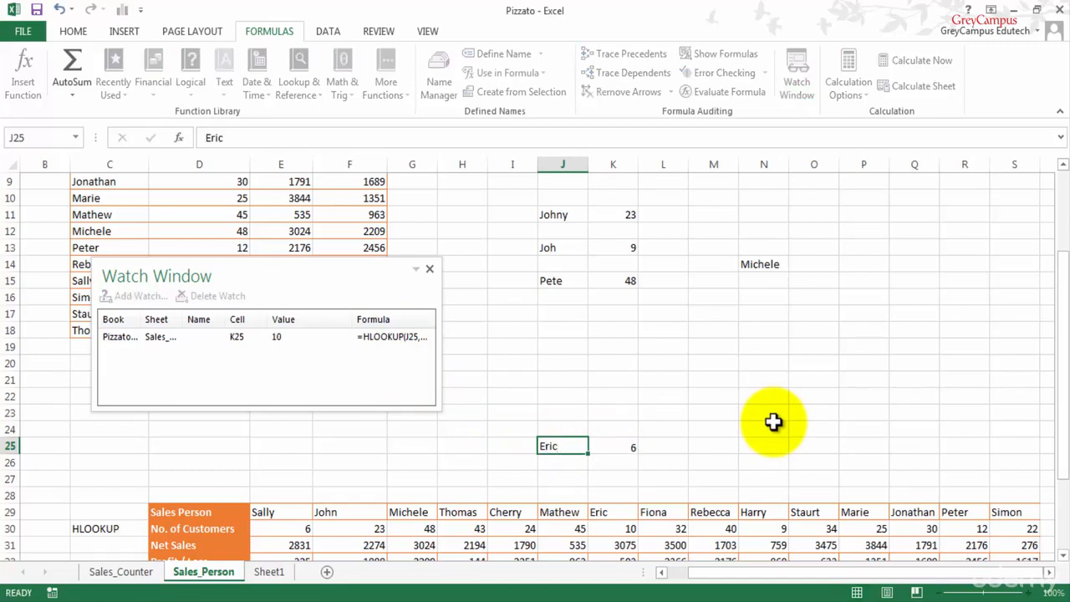
key(Return)
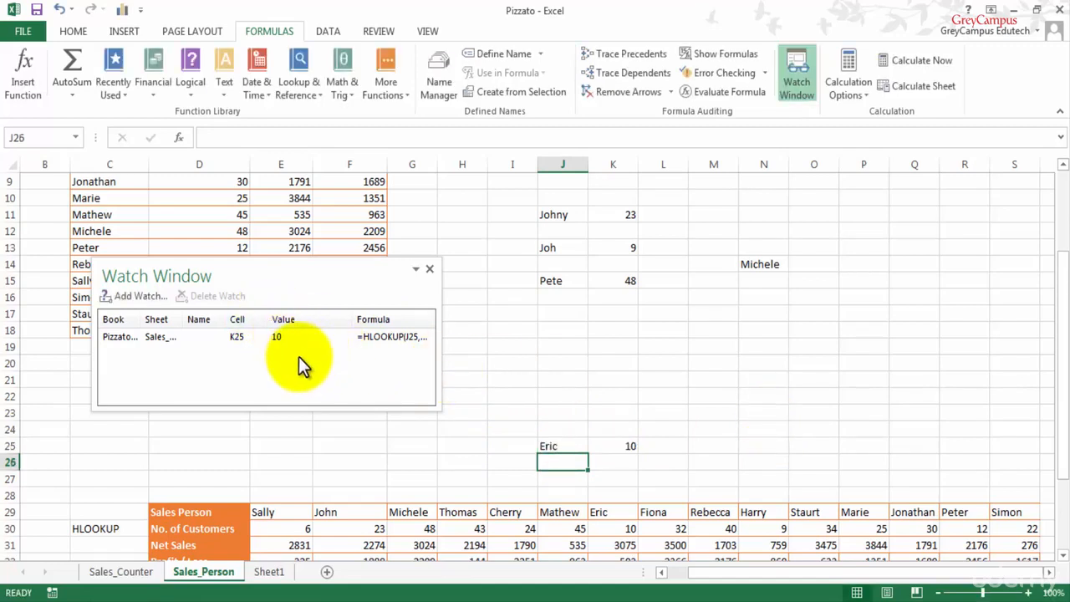
Compare the watched entry with cells J25 and K25, then delete the K25 watch and close the Watch Window.
click(243, 334)
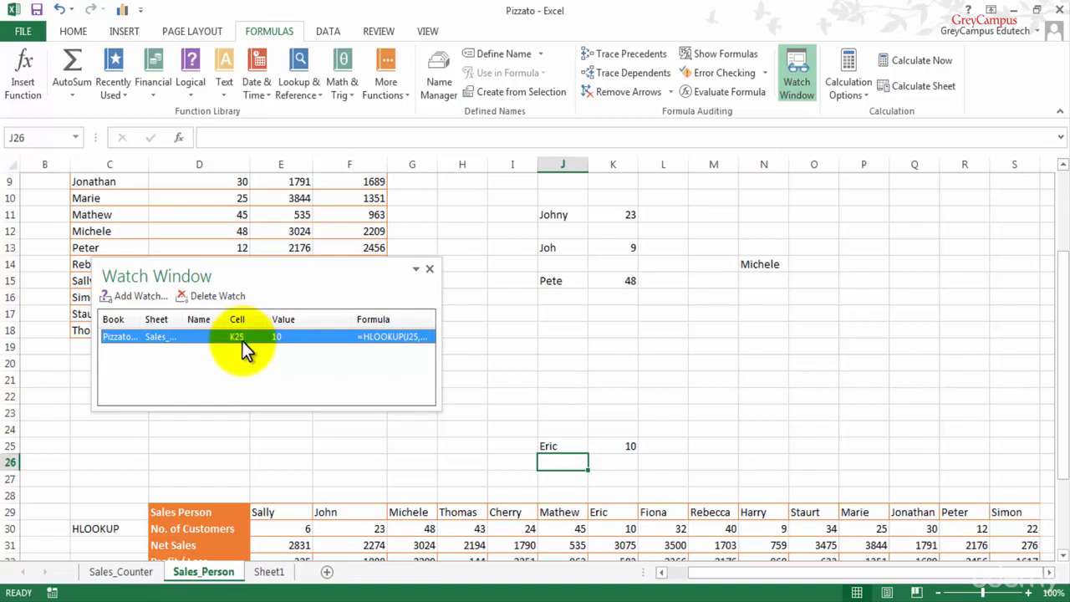
click(558, 450)
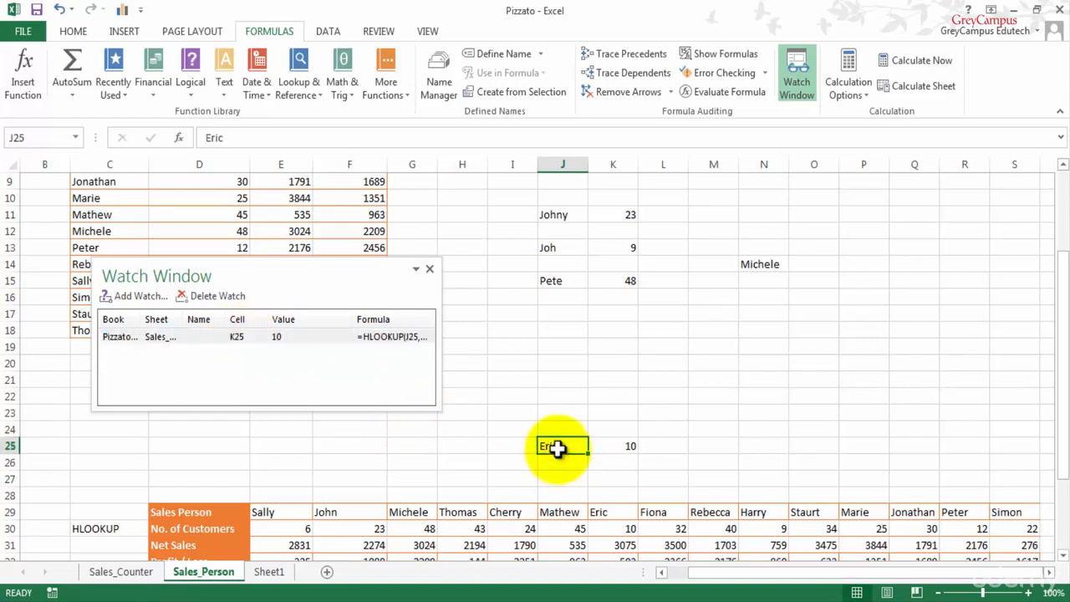
click(618, 443)
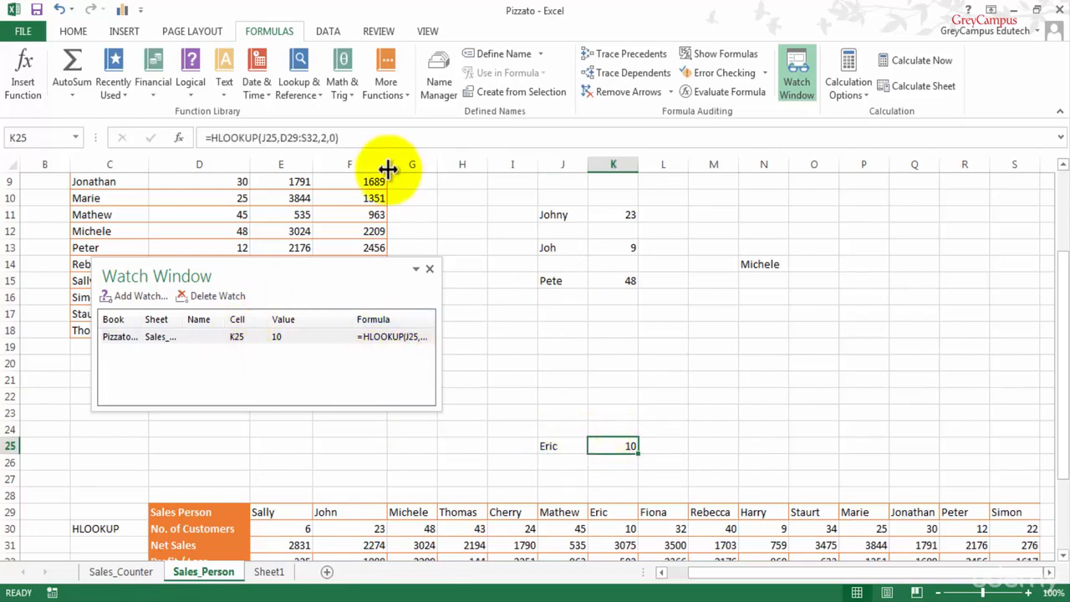
click(197, 294)
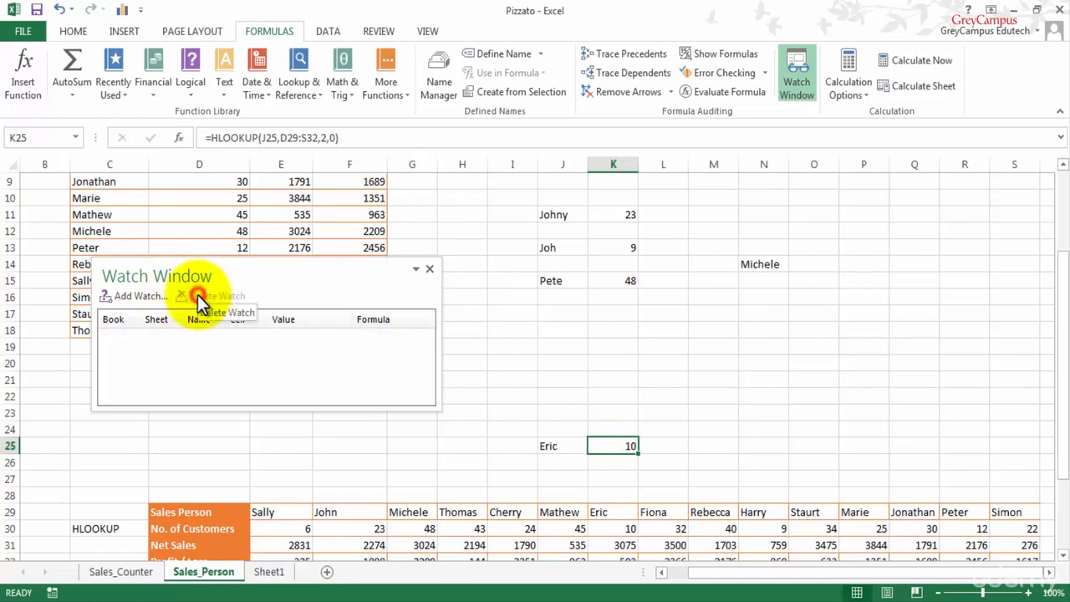
click(427, 269)
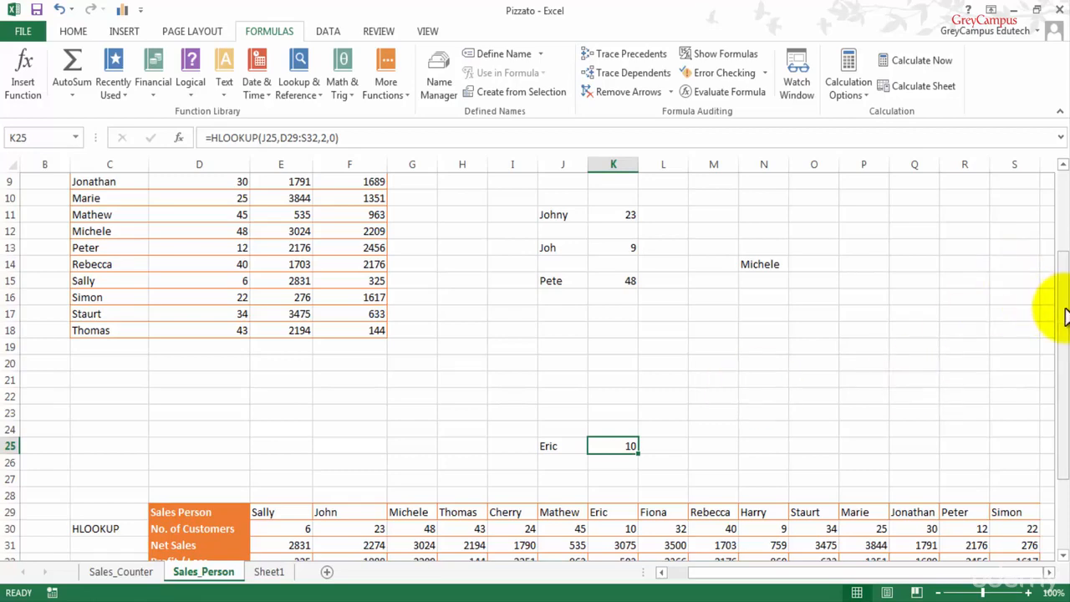
drag(1065, 316, 1052, 214)
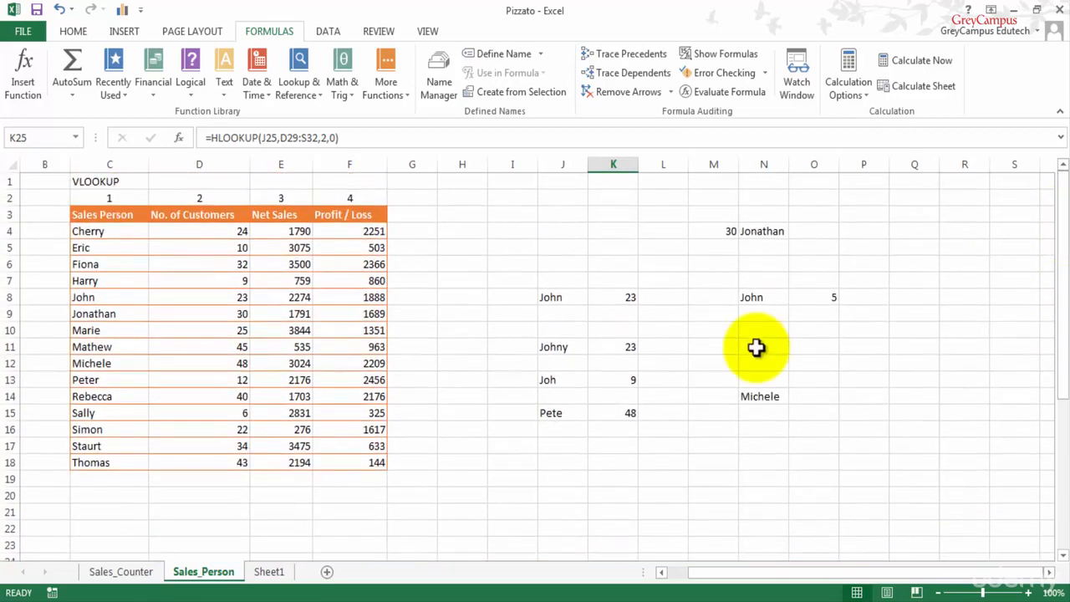